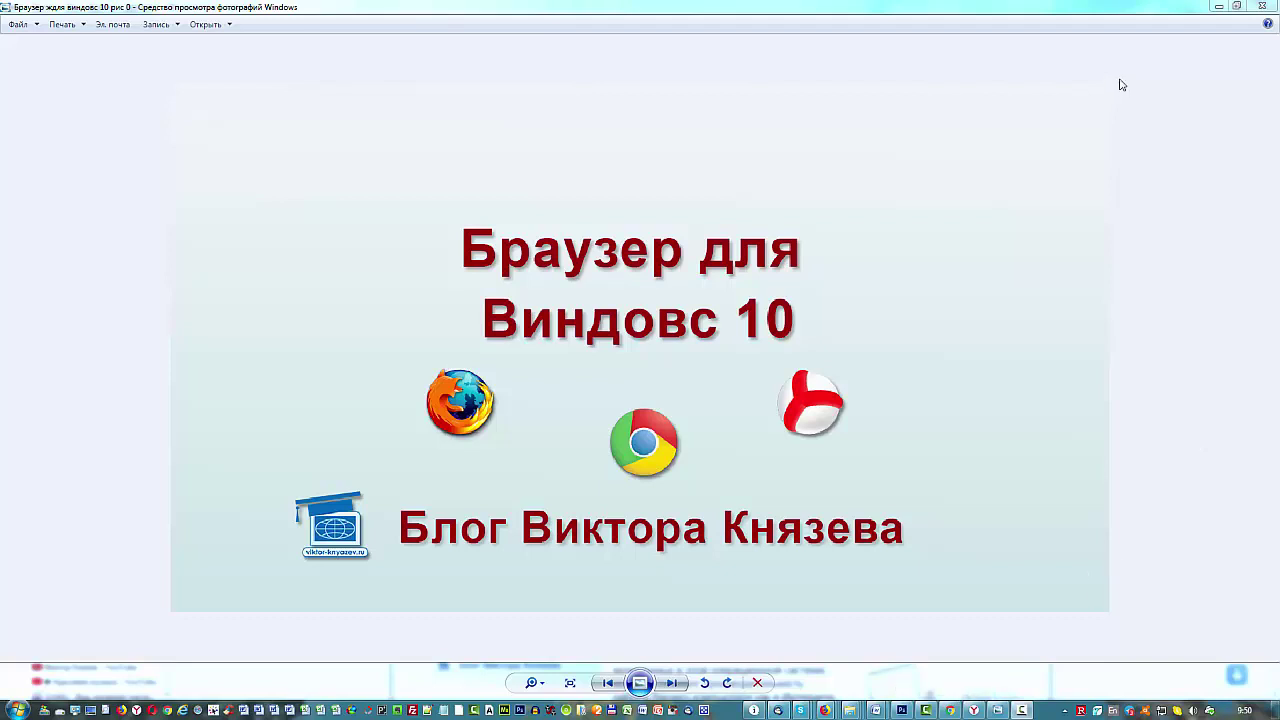
# Minimise the photo viewer and open the bookmarked technical administrators' school site, schoolta.ru, in Firefox.
pyautogui.click(1219, 8)
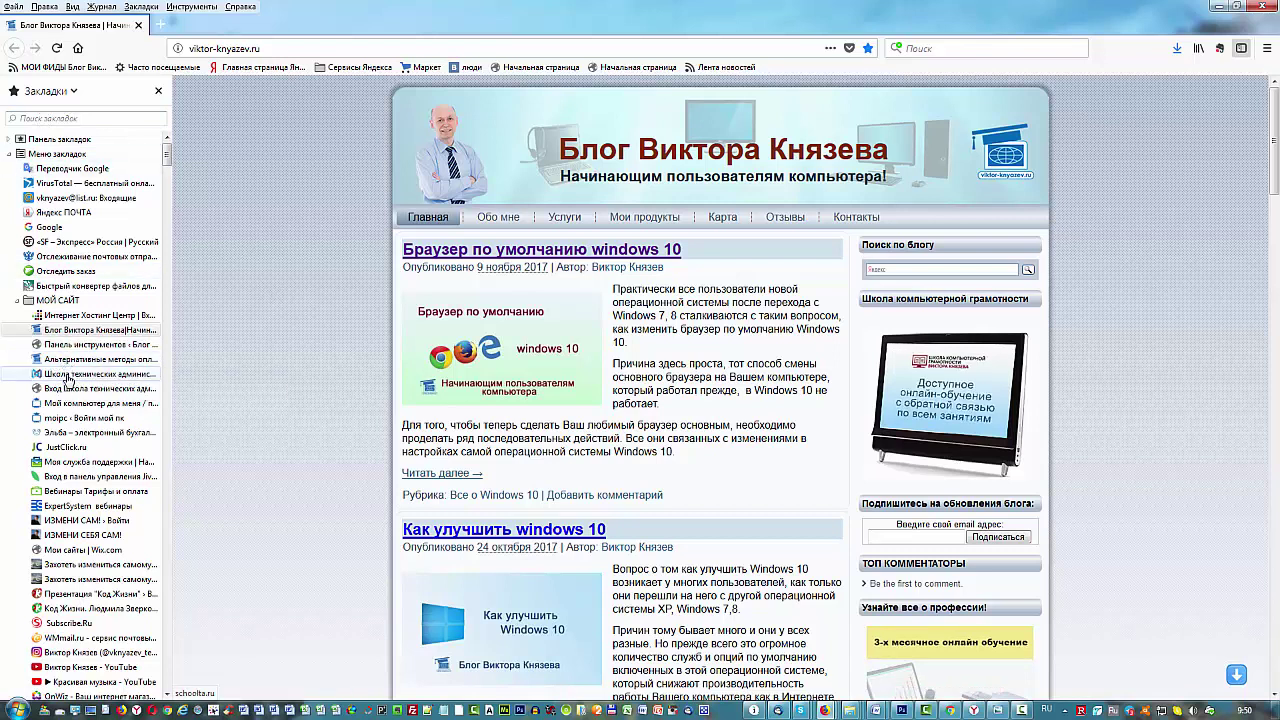
pyautogui.click(67, 376)
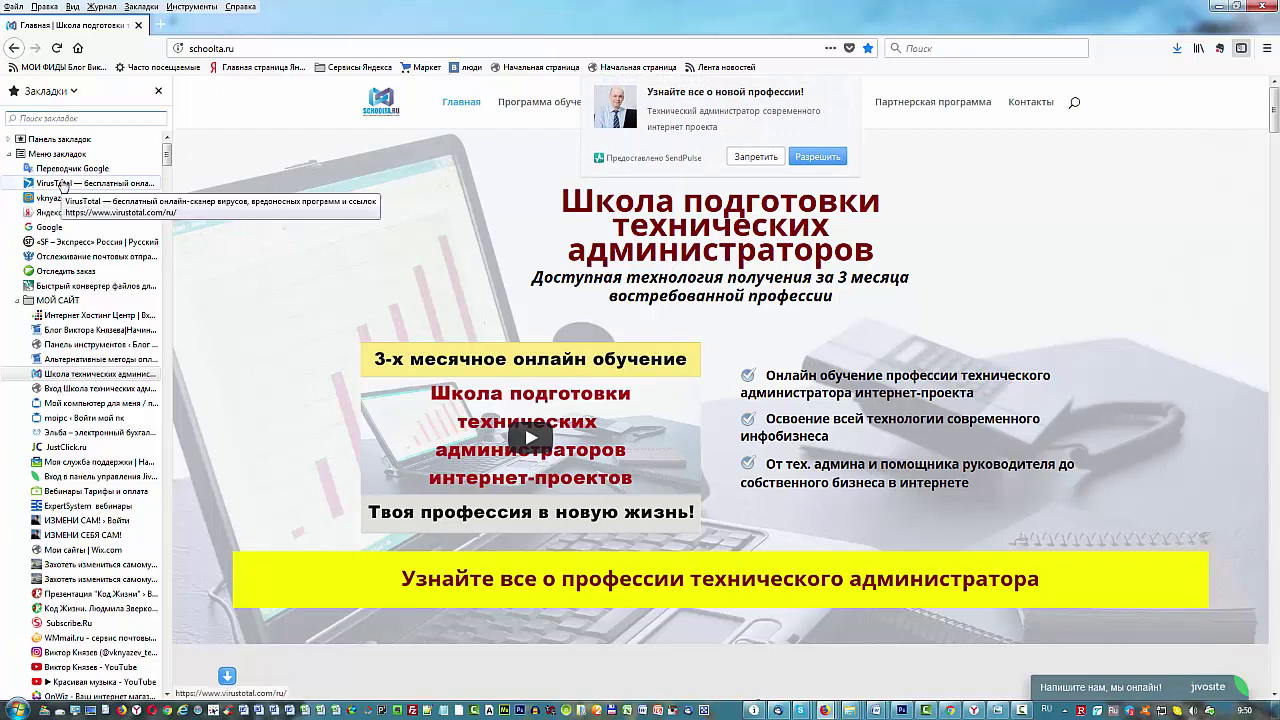
# Search the bookmarks for "погод", open the Phuket weather page from the matches, and clear the bookmark search.
pyautogui.write('погод')
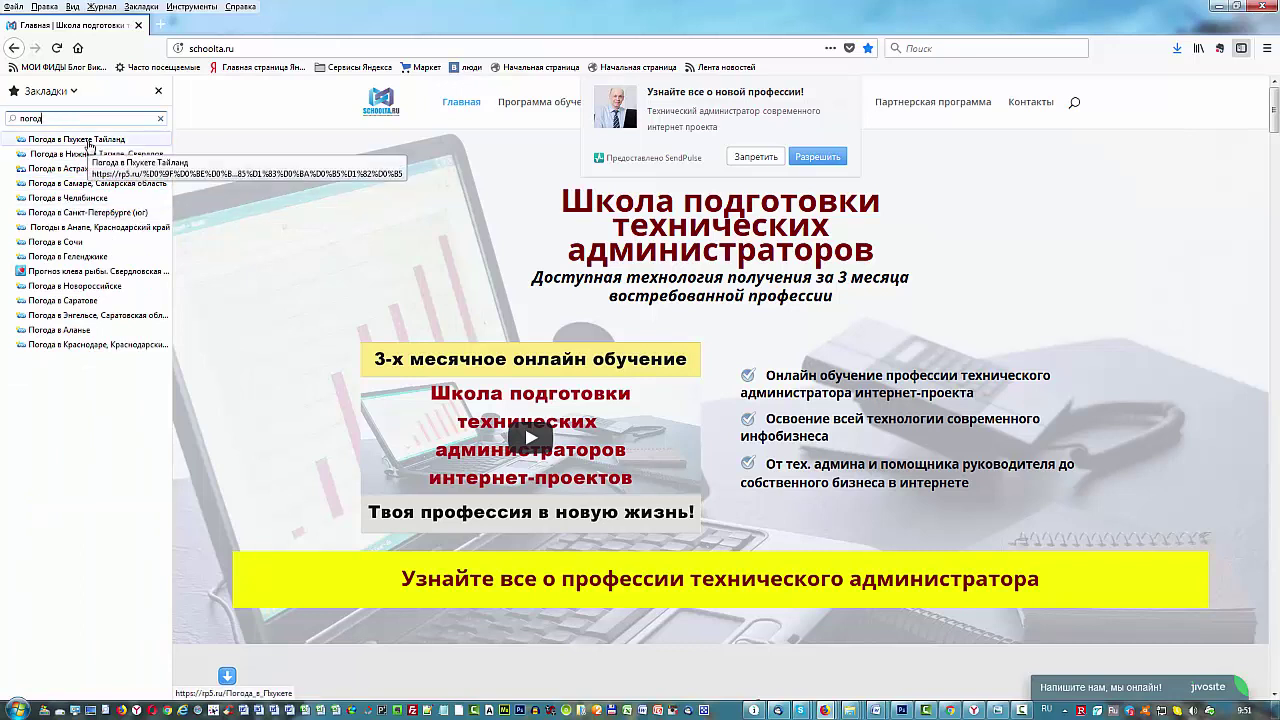
pyautogui.click(65, 139)
pyautogui.moveTo(853, 522)
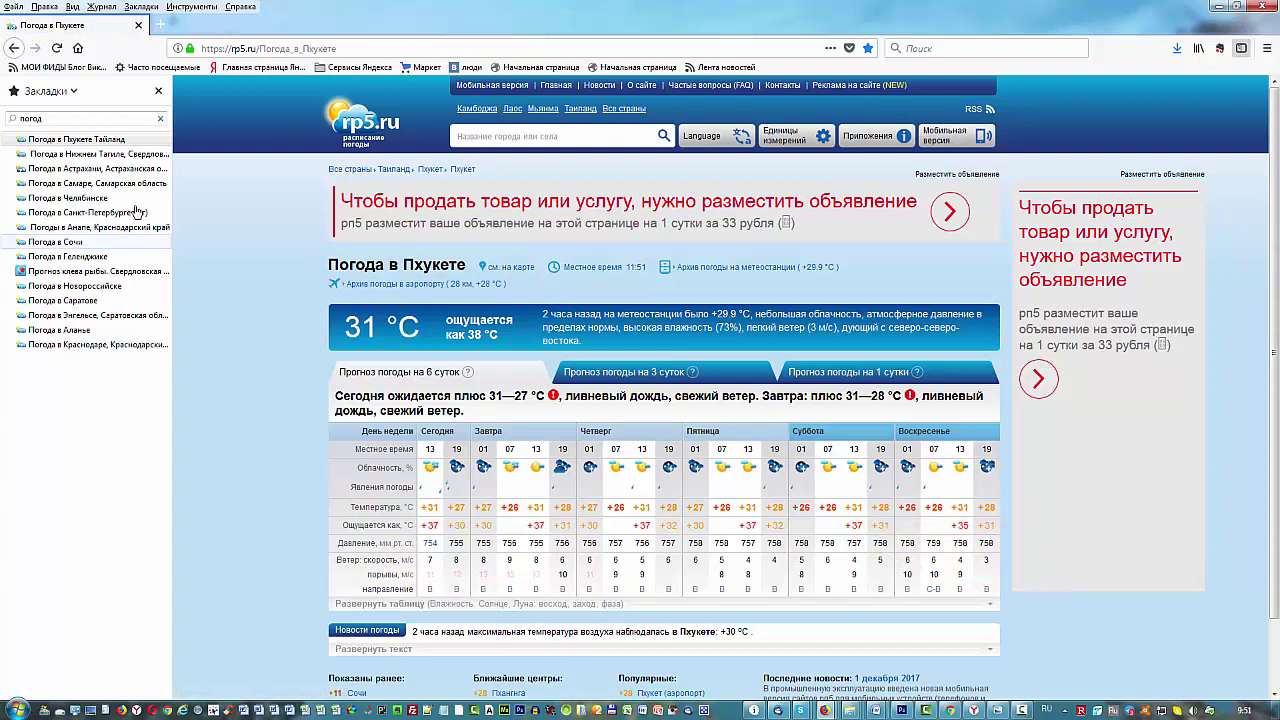
pyautogui.click(162, 119)
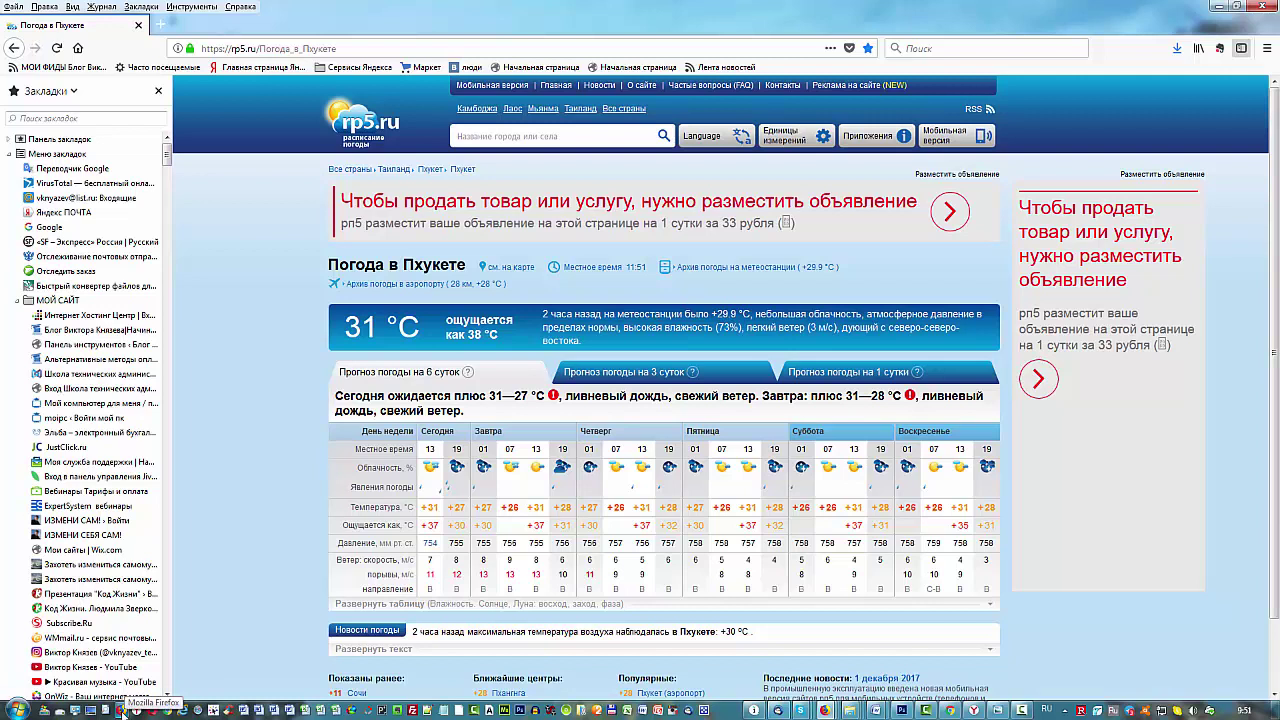
# Open a new Firefox window and bring up the browser's settings page.
pyautogui.middleClick(121, 710)
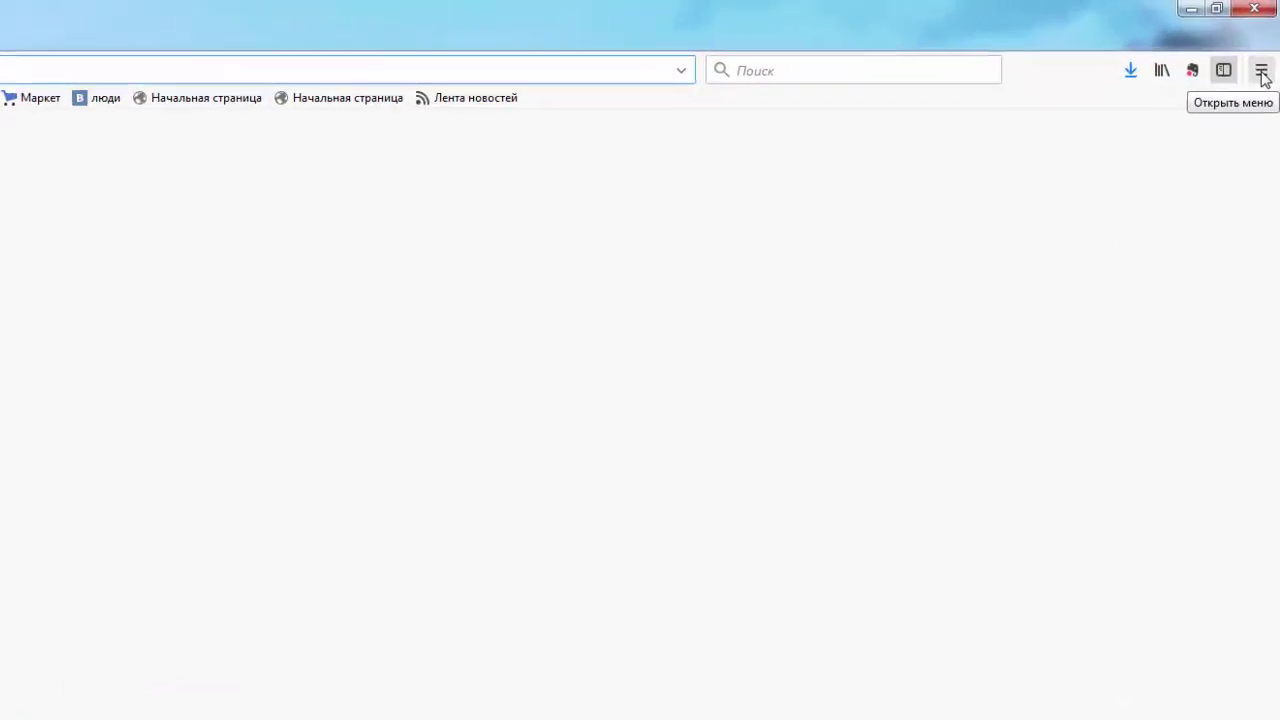
pyautogui.click(1258, 90)
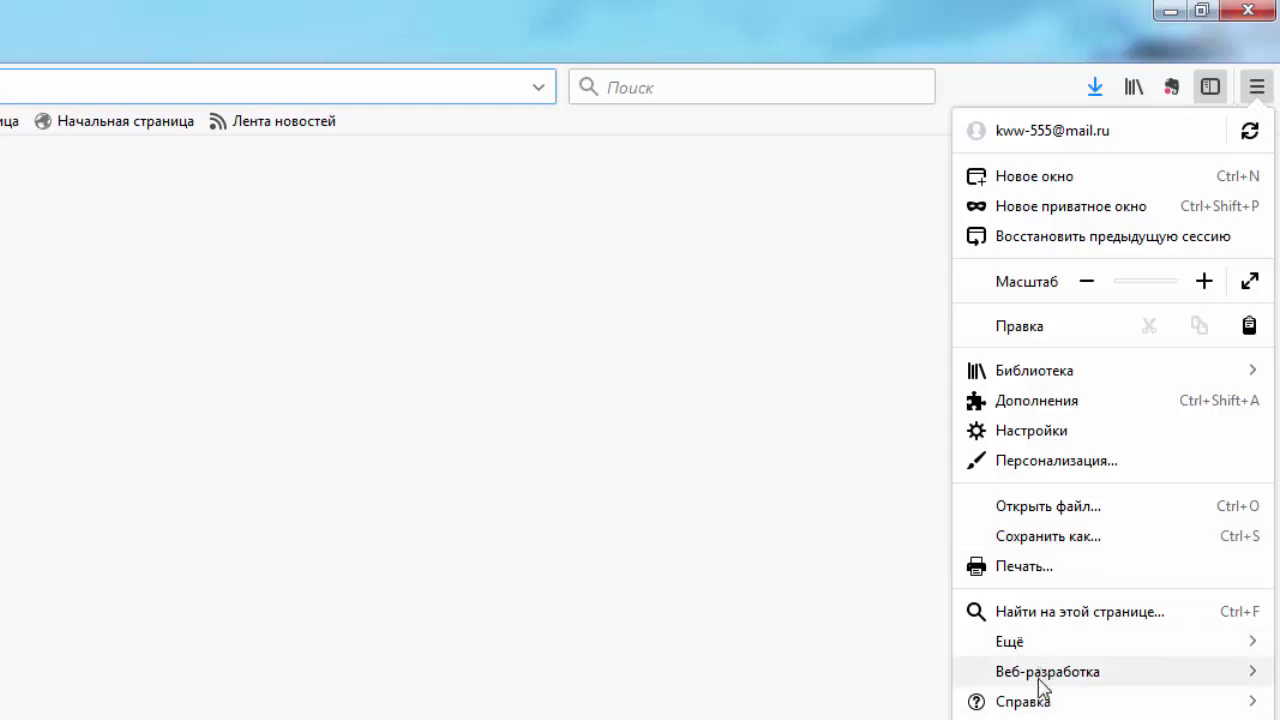
pyautogui.click(1028, 438)
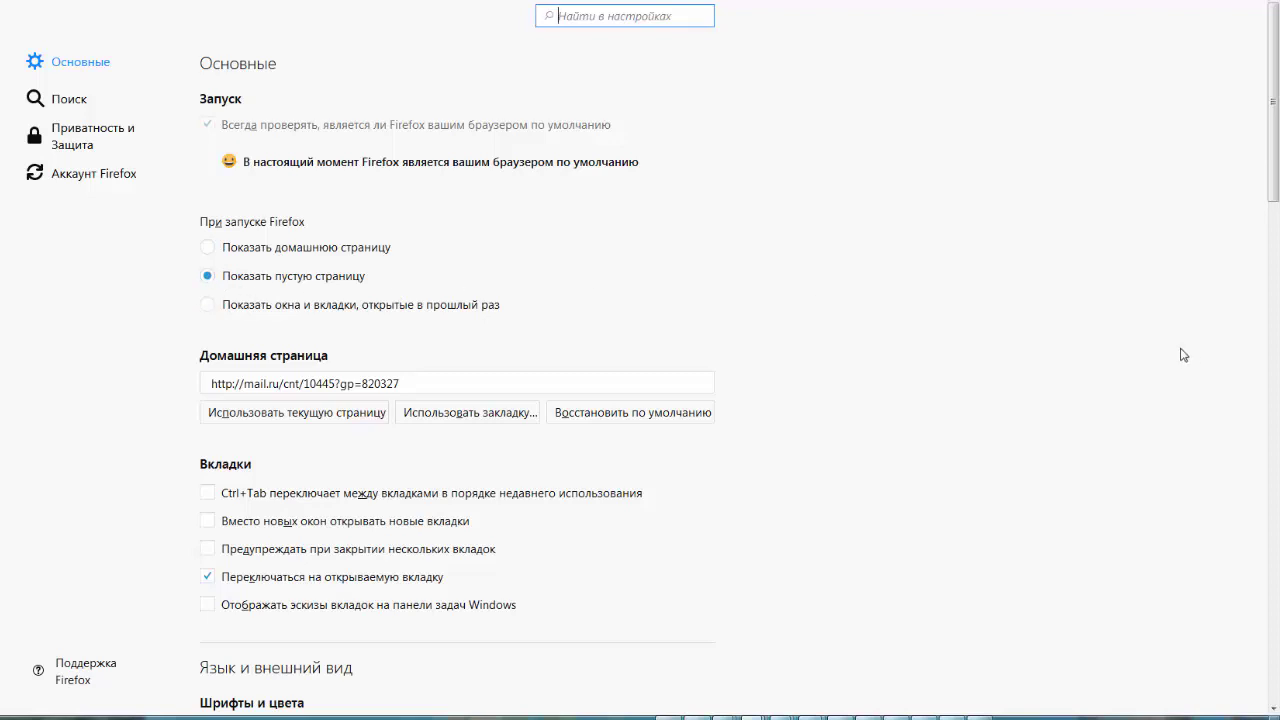
# Choose the ЗАГРУЗКИ folder on drive BOOTCAMP (C:) as the path for saving downloaded files.
pyautogui.scroll(-10, 1183, 353)
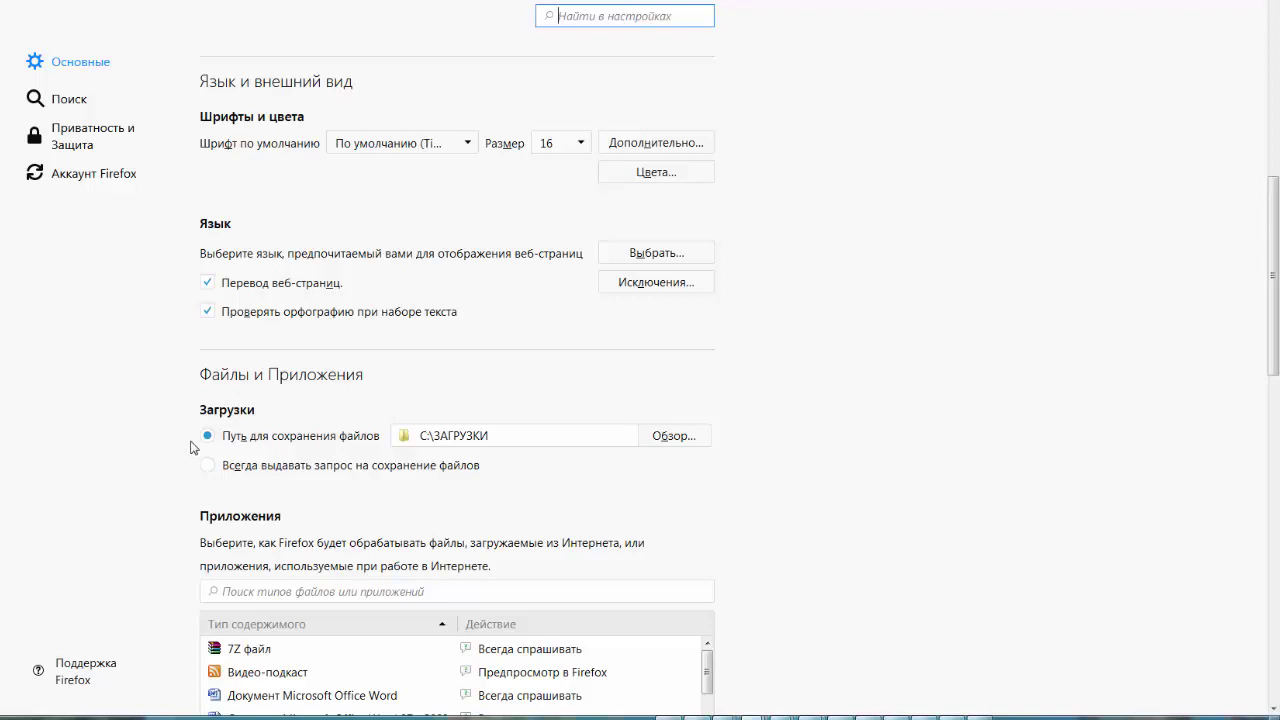
pyautogui.click(674, 436)
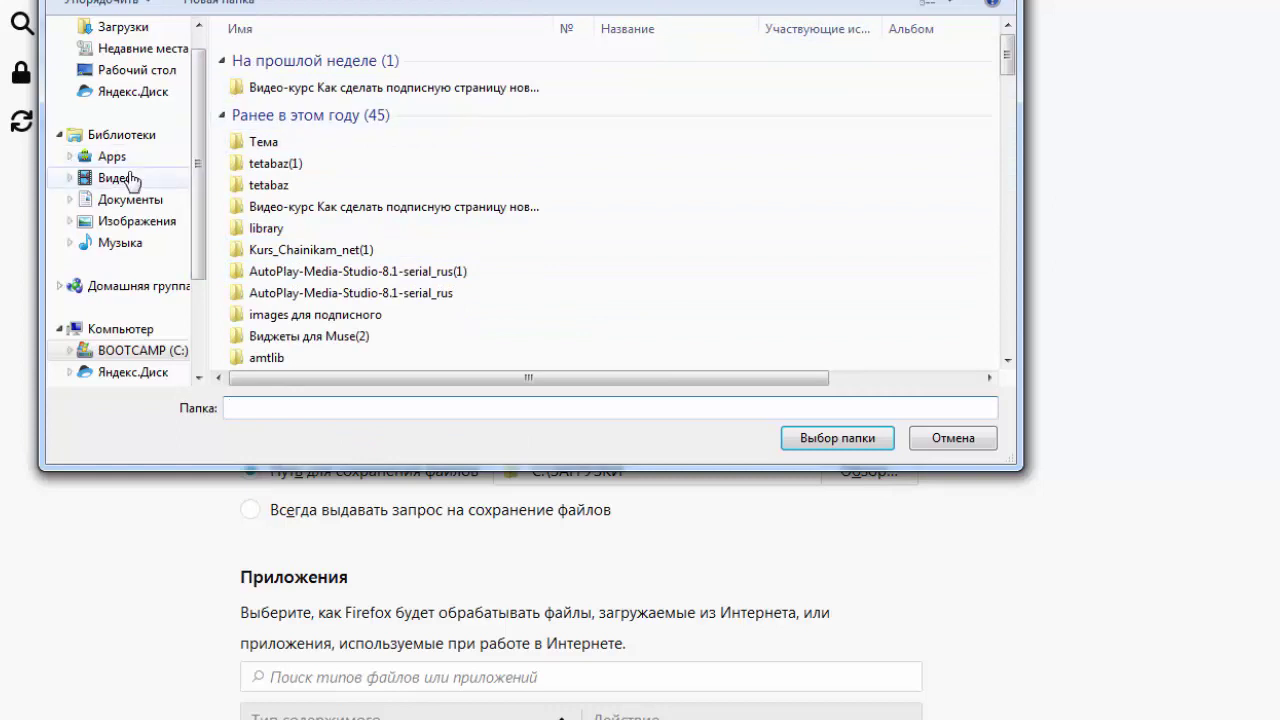
pyautogui.scroll(-1, 210, 237)
pyautogui.scroll(-1, 212, 237)
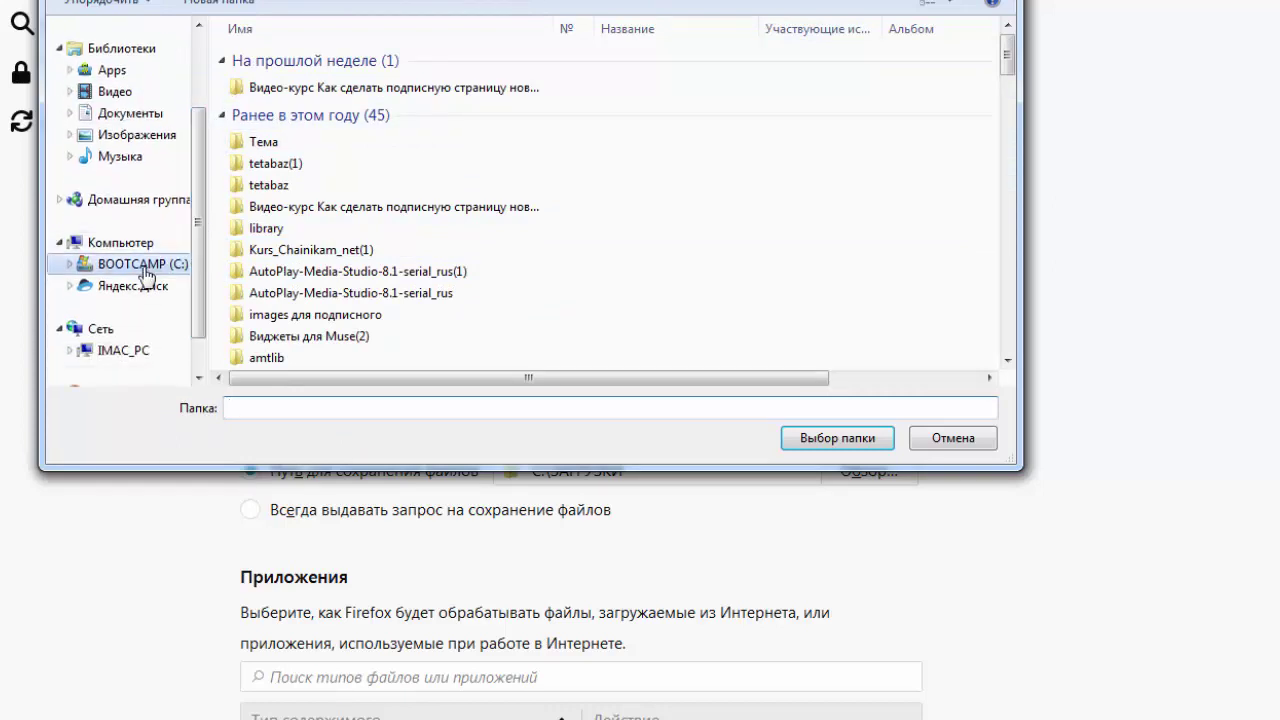
pyautogui.click(145, 266)
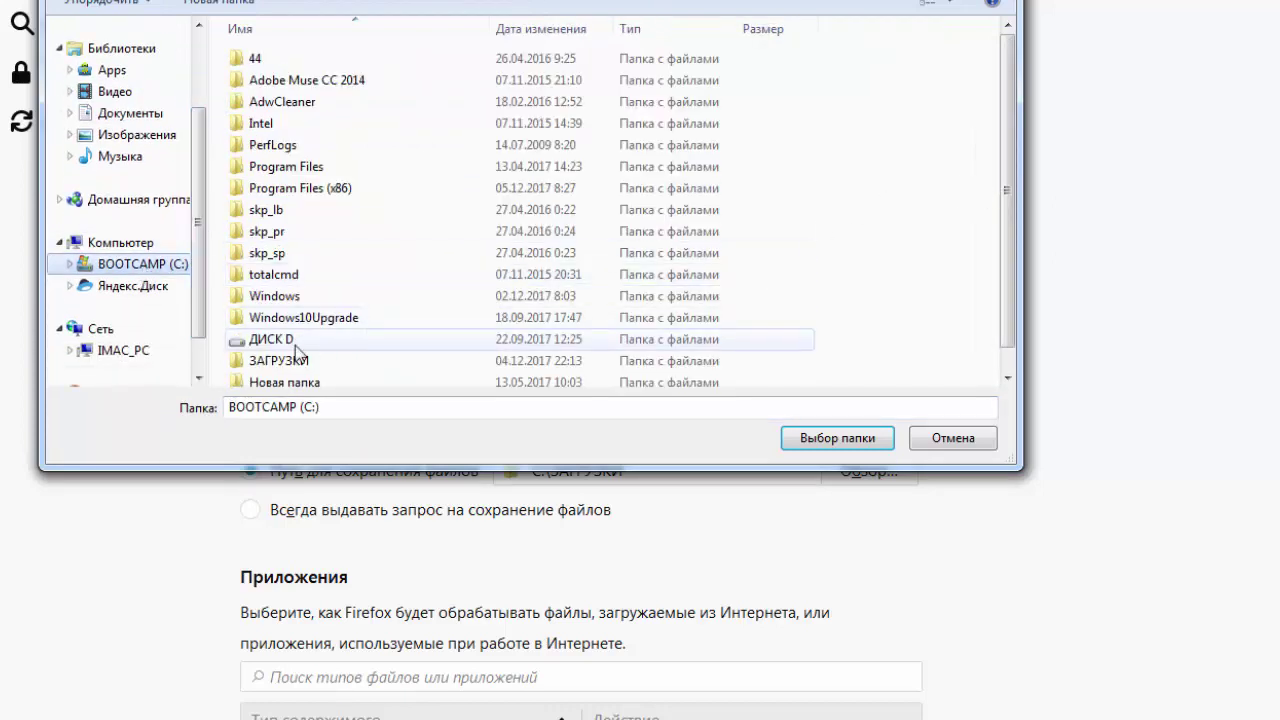
pyautogui.doubleClick(257, 339)
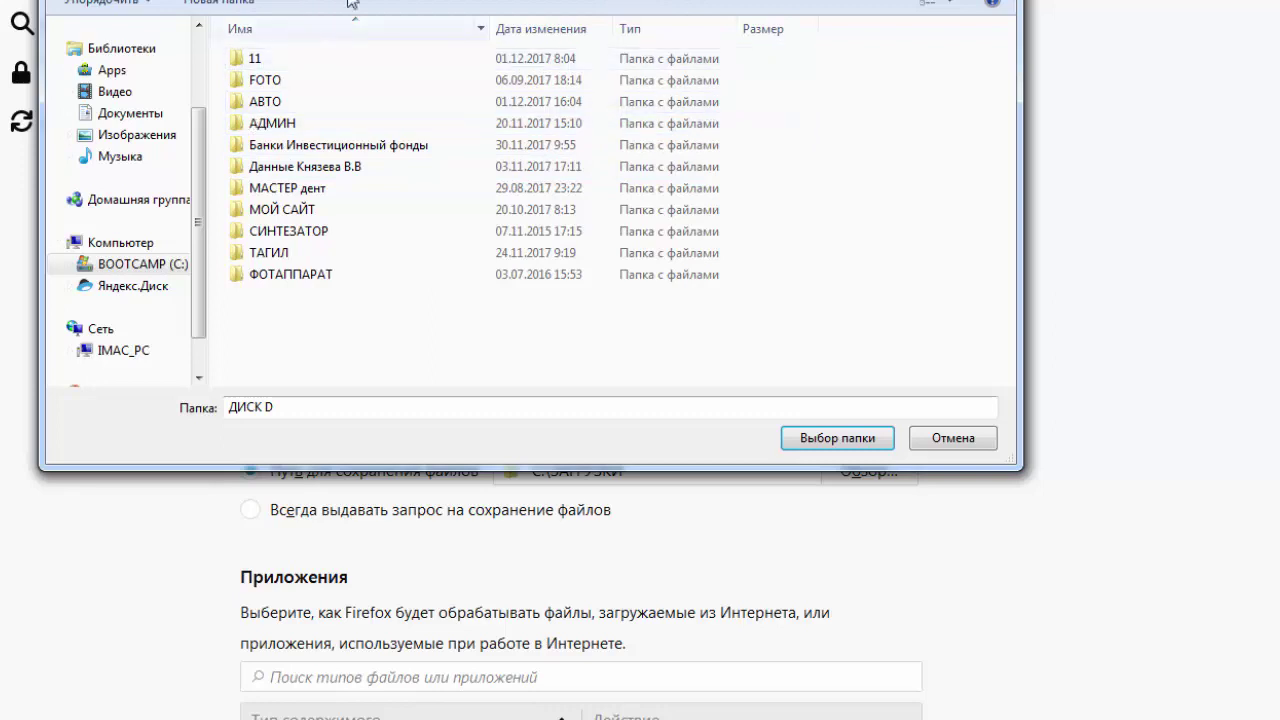
pyautogui.press('BackSpace')
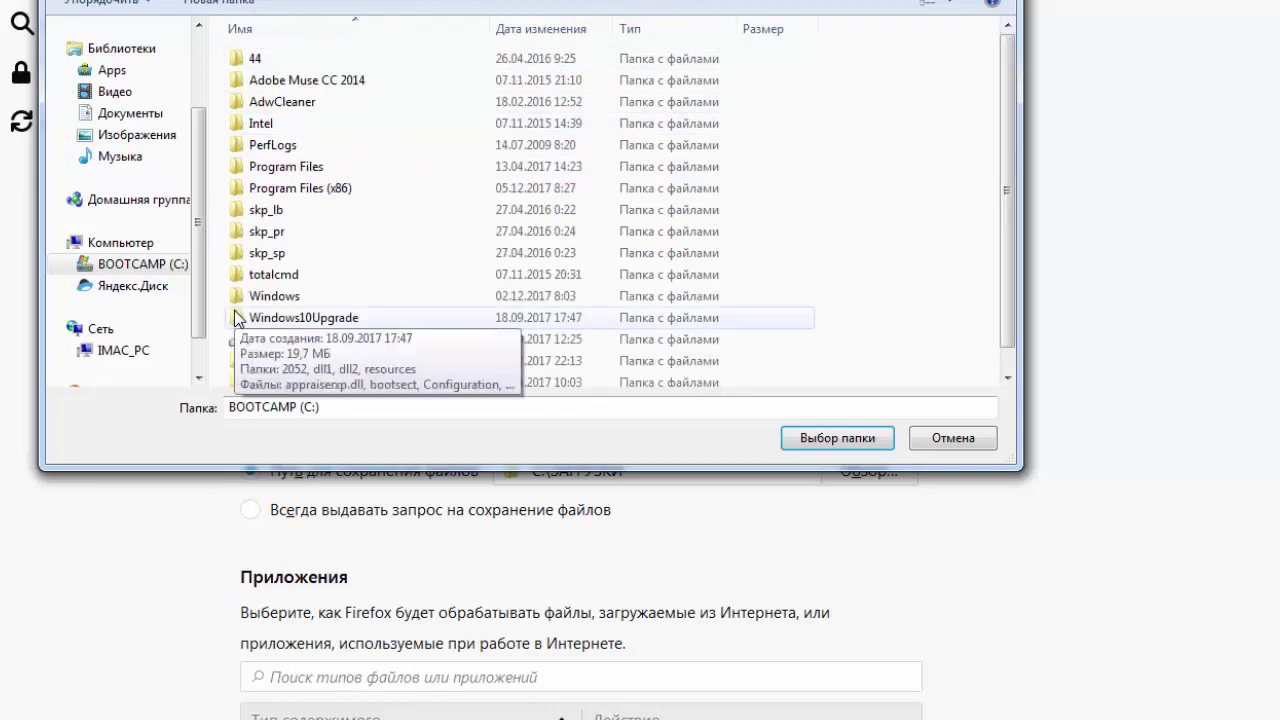
pyautogui.doubleClick(237, 362)
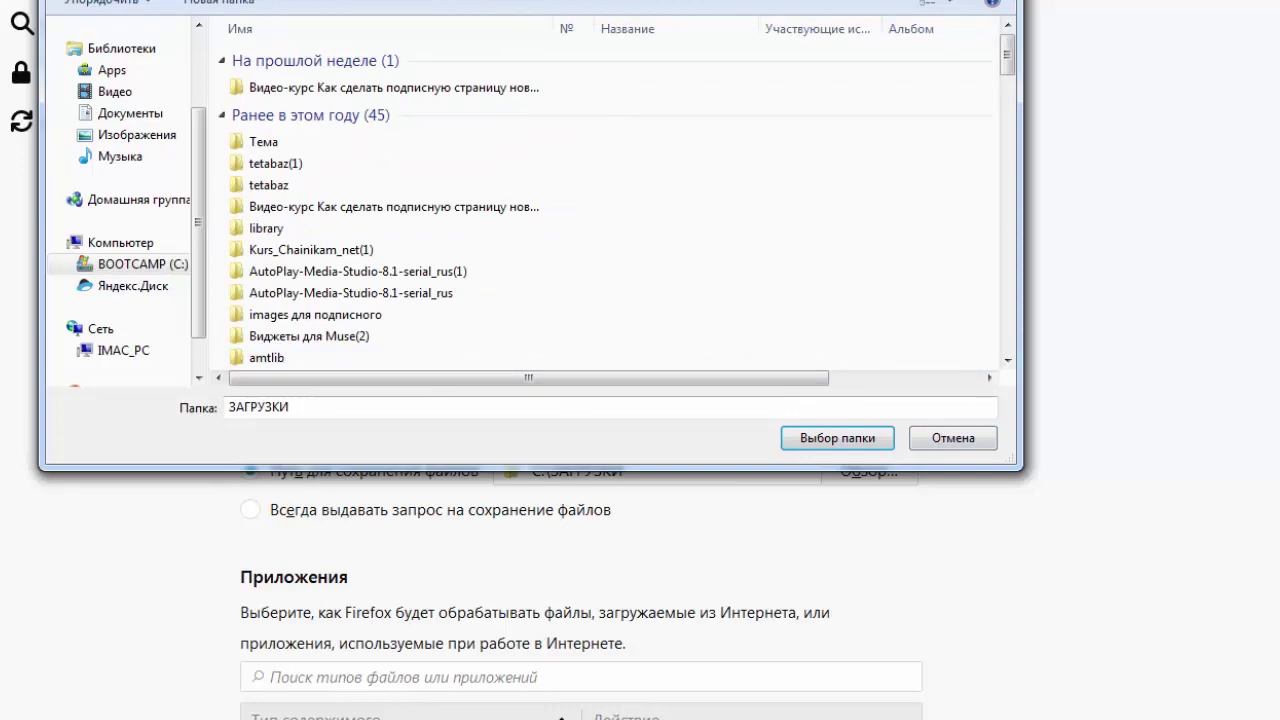
pyautogui.press('Return')
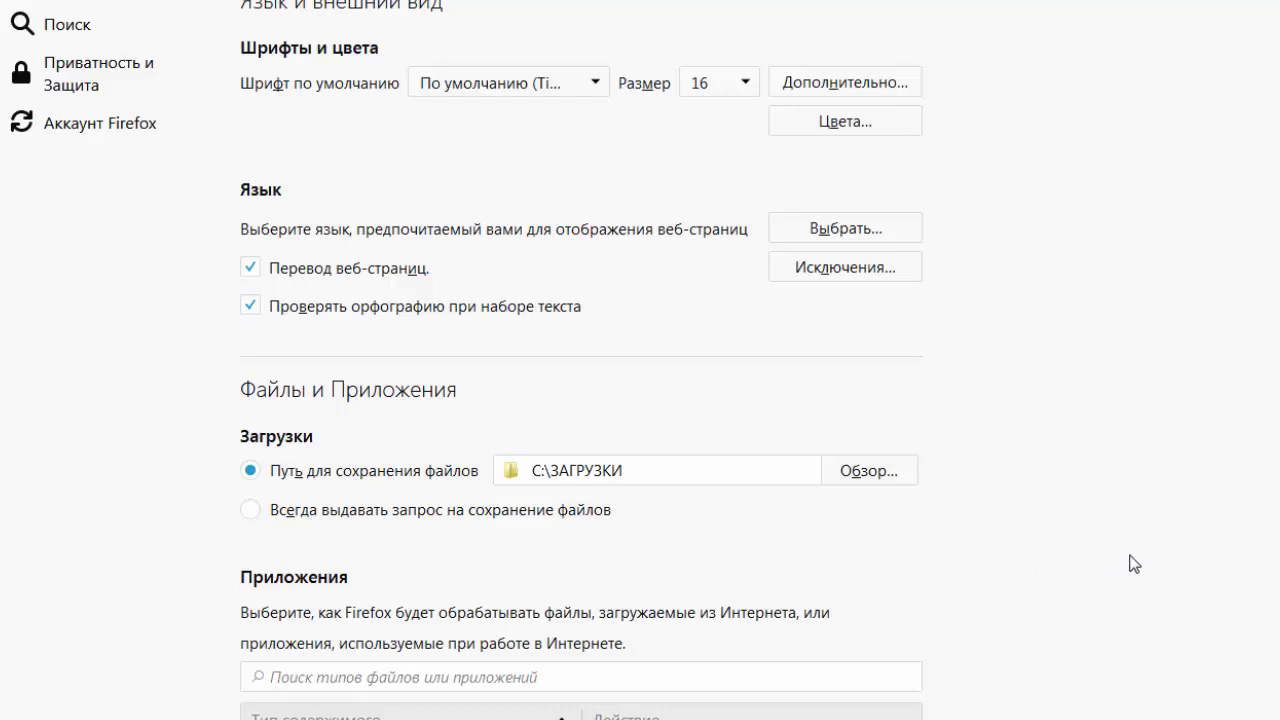
# In the search settings, select adding the search bar to the toolbar and look over the default and one-click search engines.
pyautogui.scroll(-3, 1133, 563)
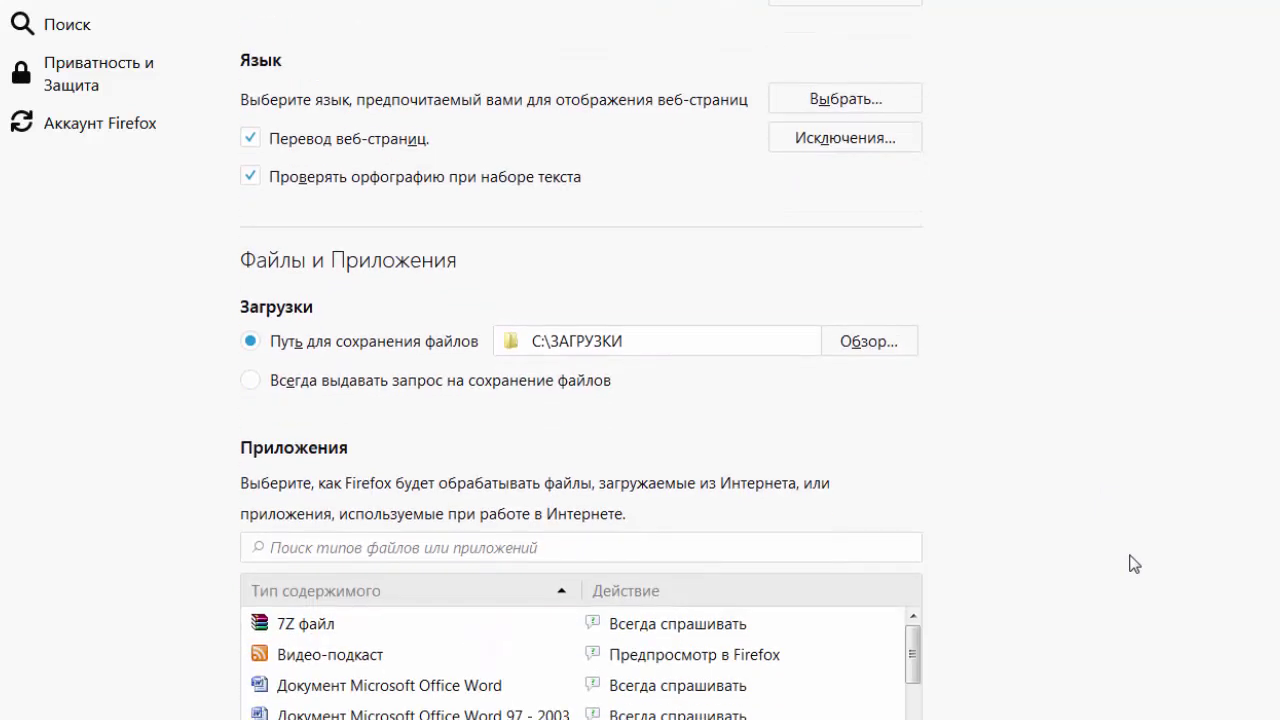
pyautogui.click(60, 30)
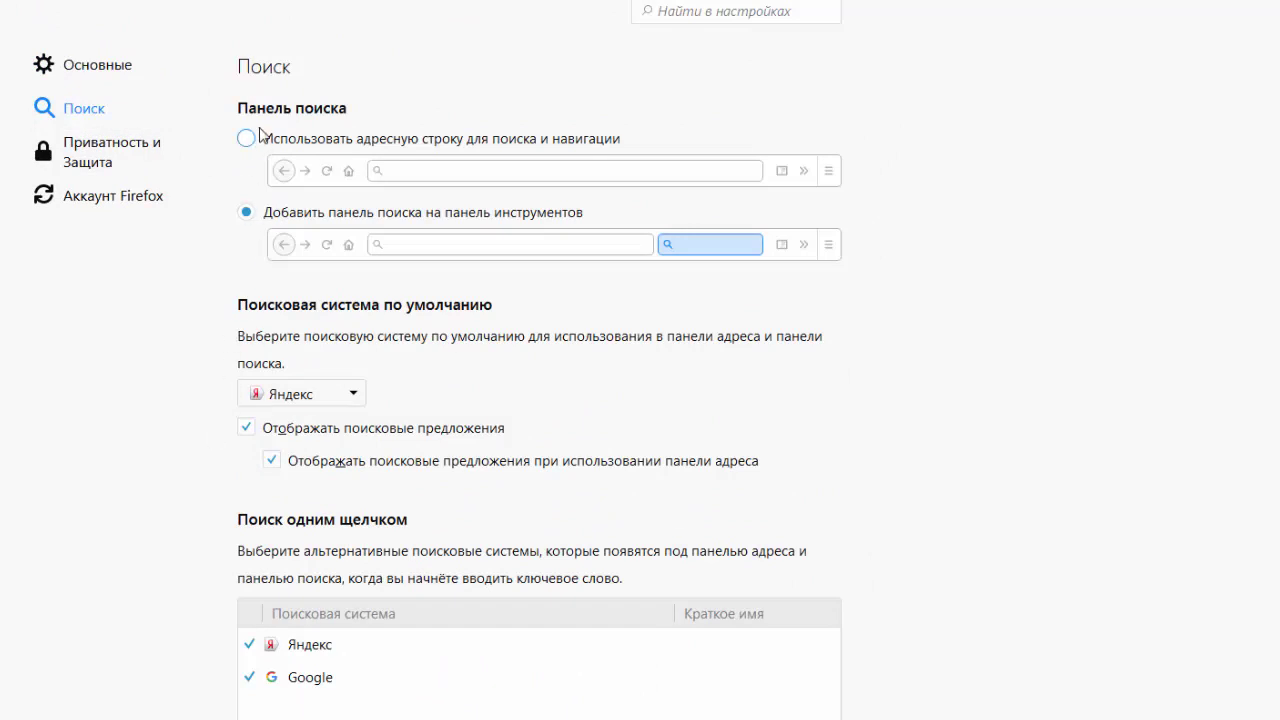
pyautogui.click(266, 228)
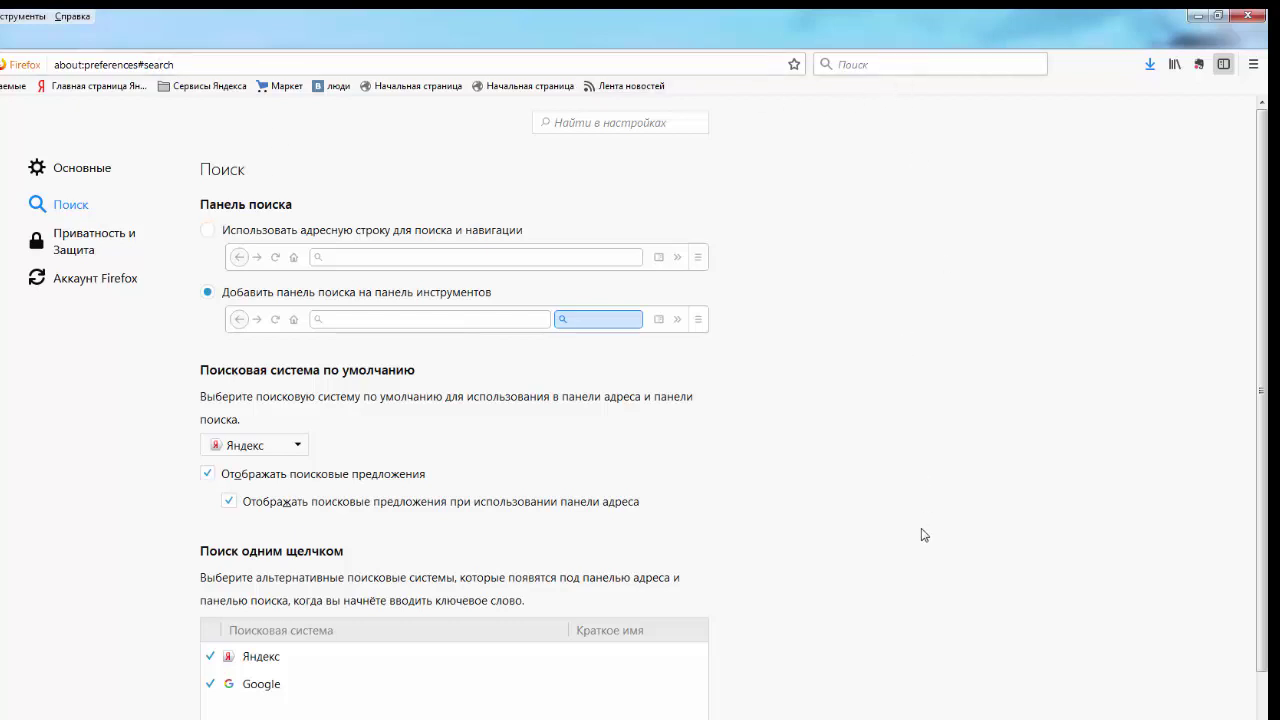
pyautogui.click(298, 445)
pyautogui.click(300, 447)
pyautogui.scroll(-3, 988, 480)
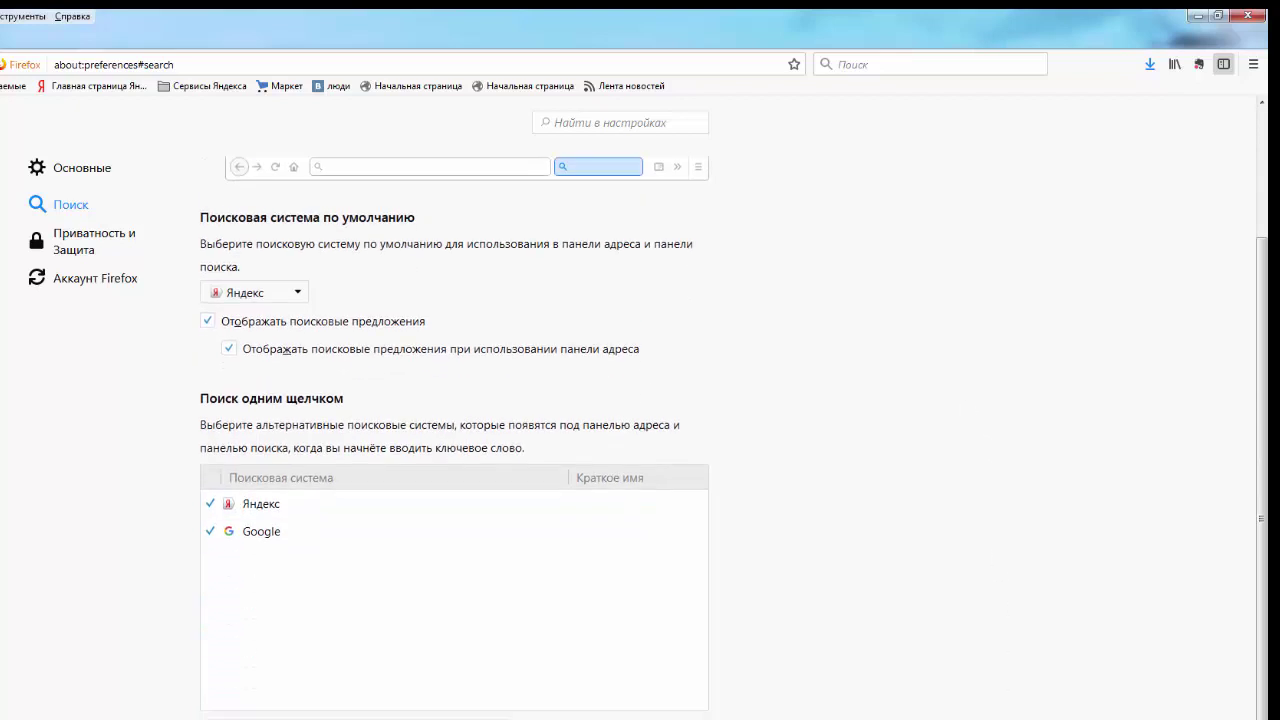
# View the privacy and protection settings, followed by the Firefox account settings.
pyautogui.click(80, 243)
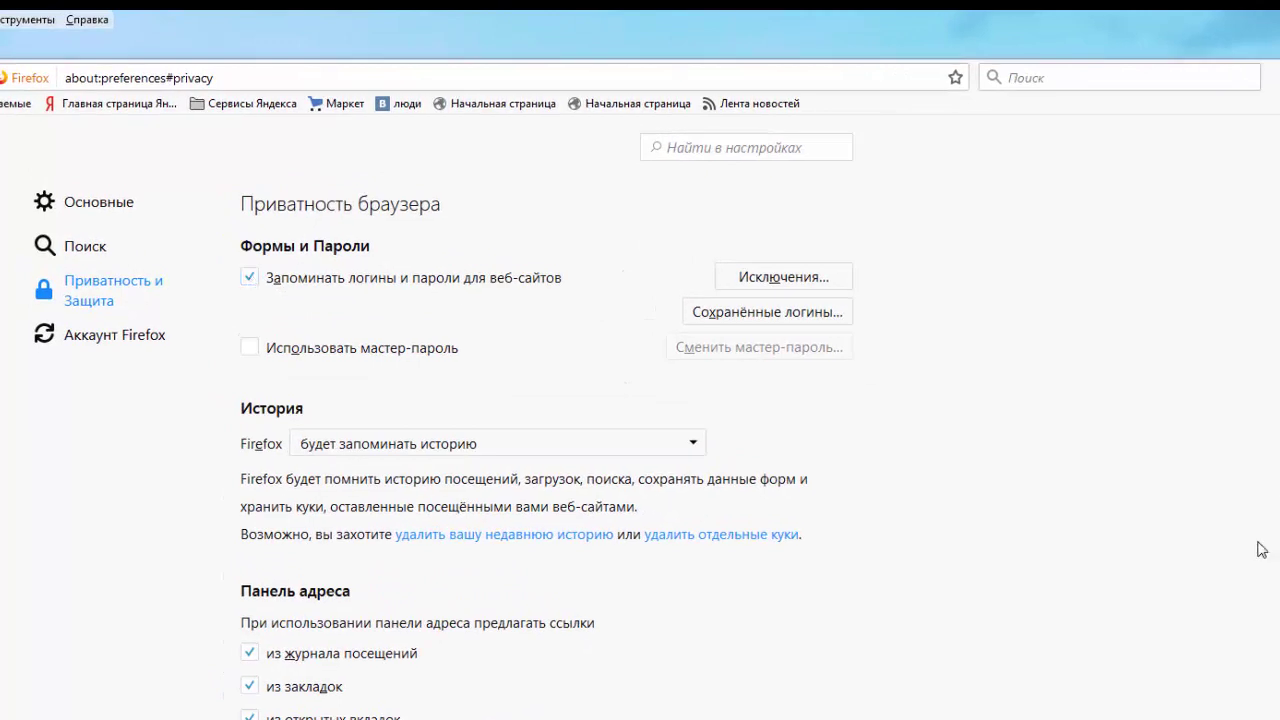
pyautogui.click(124, 350)
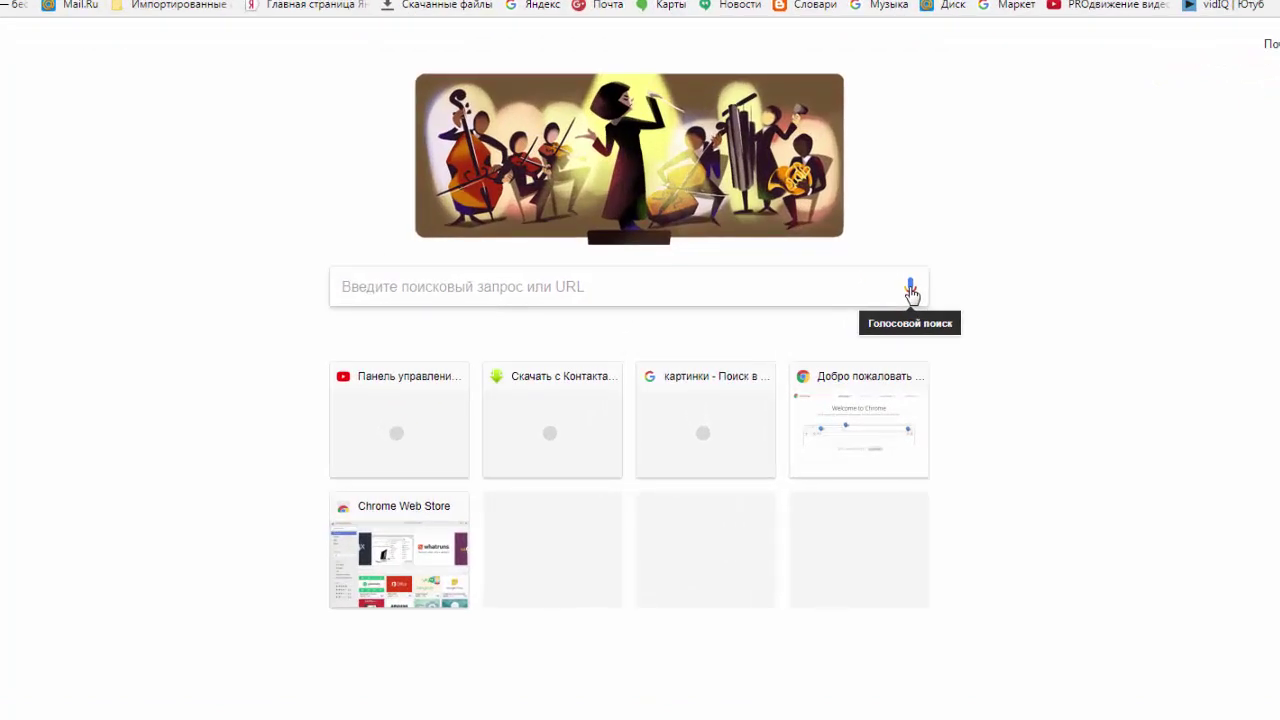
# Run a Google voice search from Chrome's new tab page and return to that page.
pyautogui.click(911, 292)
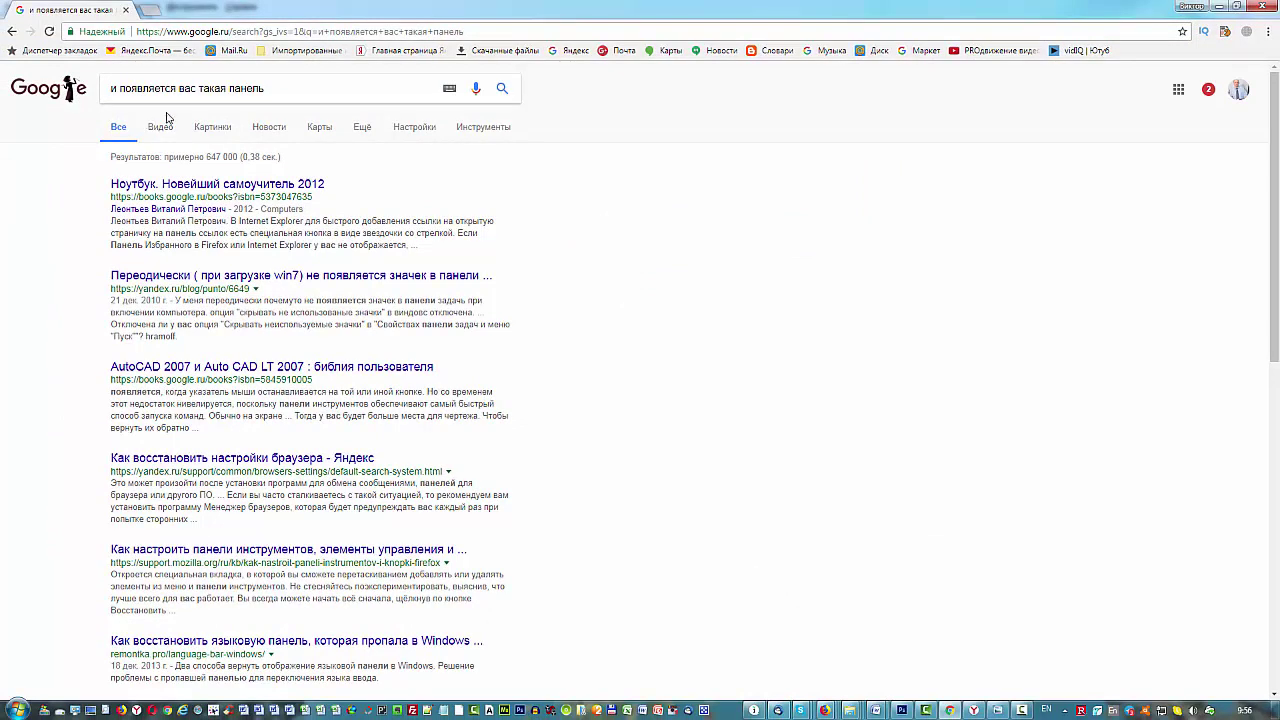
pyautogui.click(13, 32)
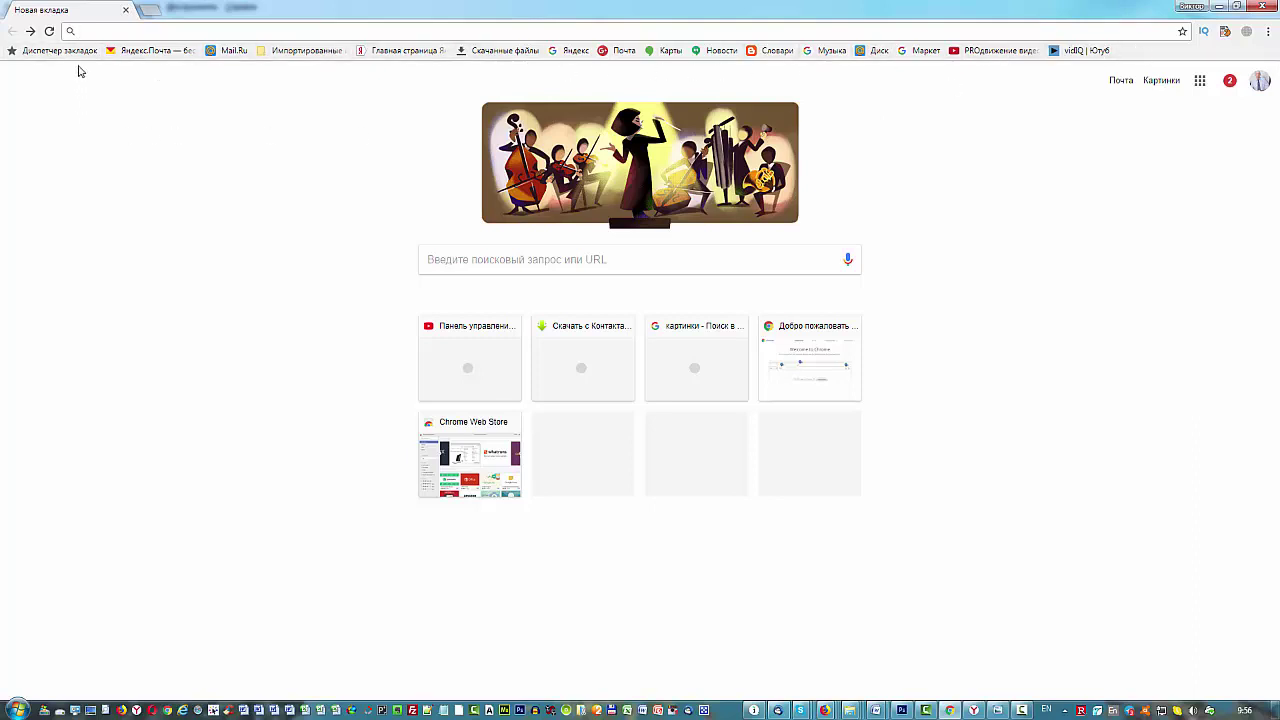
# View the bookmark manager and open Chrome's settings page.
pyautogui.click(45, 51)
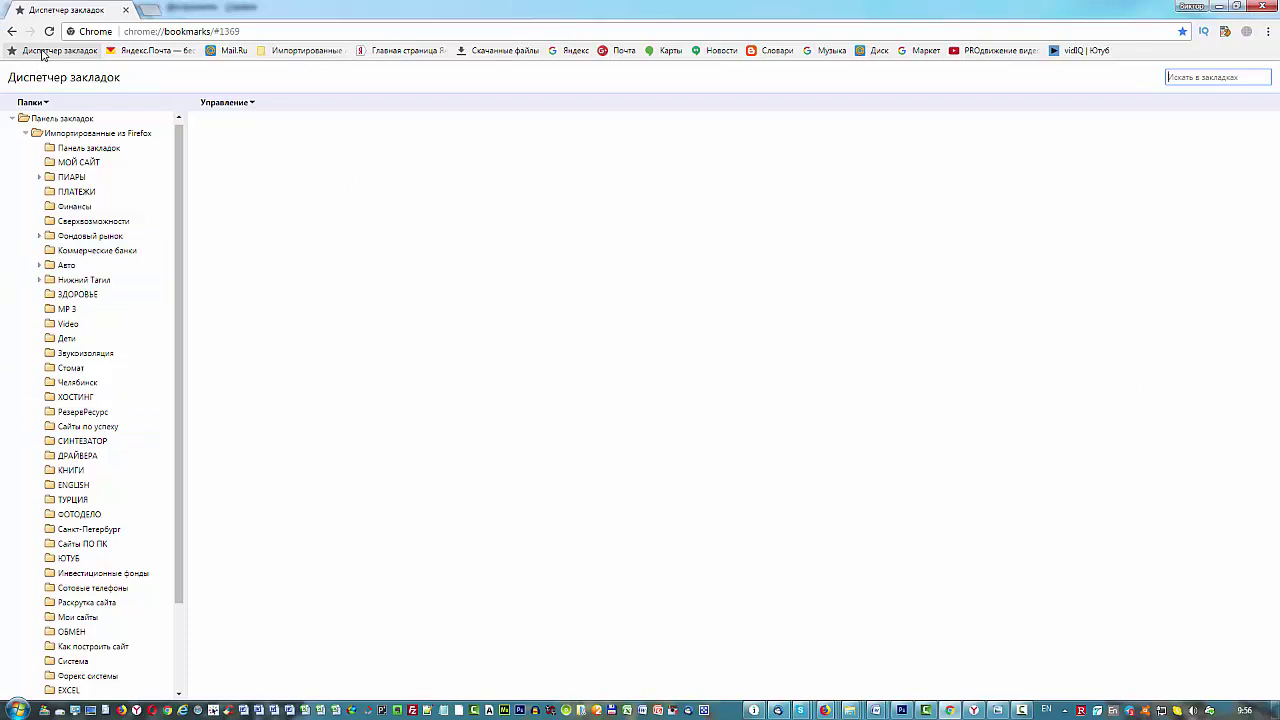
pyautogui.click(1268, 32)
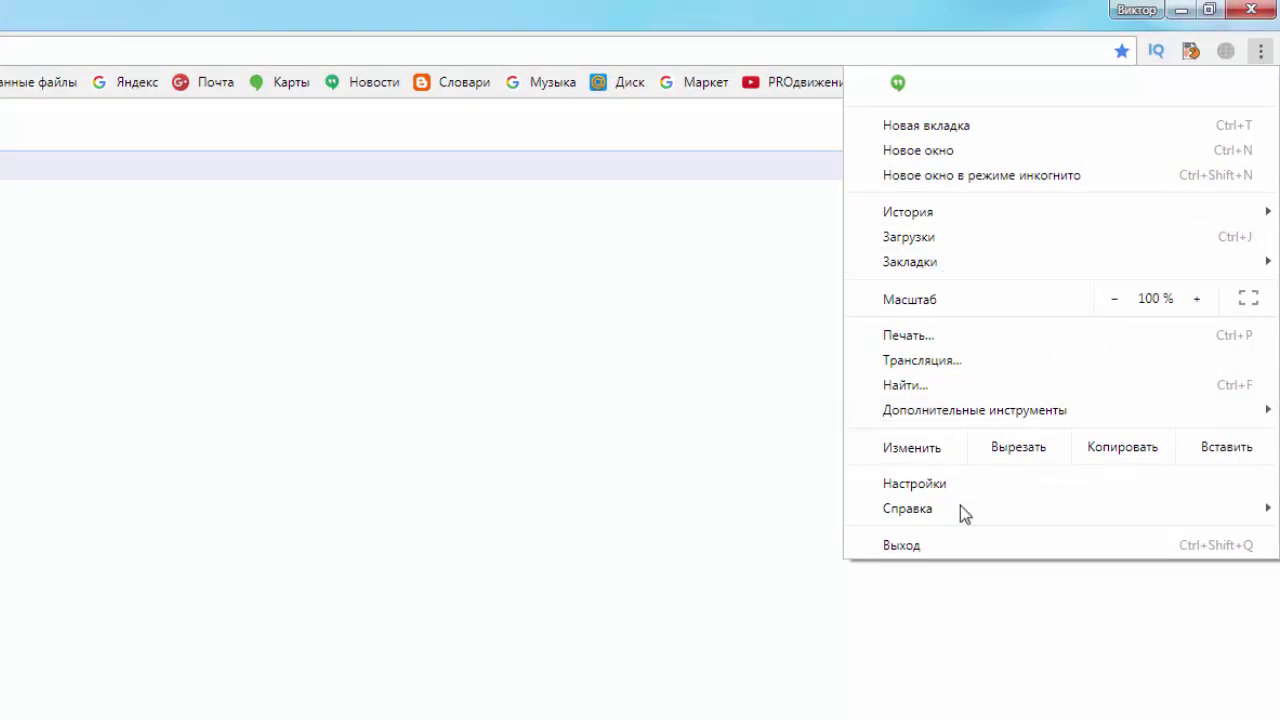
pyautogui.click(912, 485)
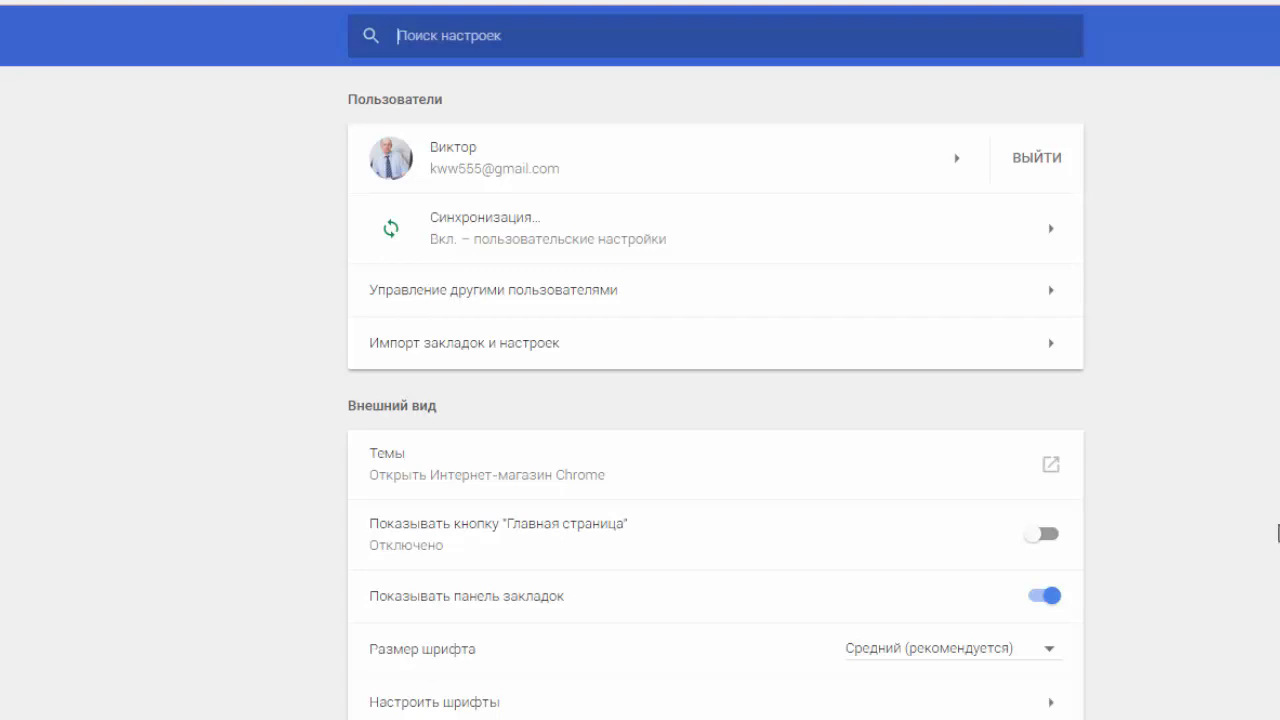
# Expand the advanced settings, review them down to the downloads section, and open the download location chooser, cancelling without a change.
pyautogui.scroll(-4, 1278, 532)
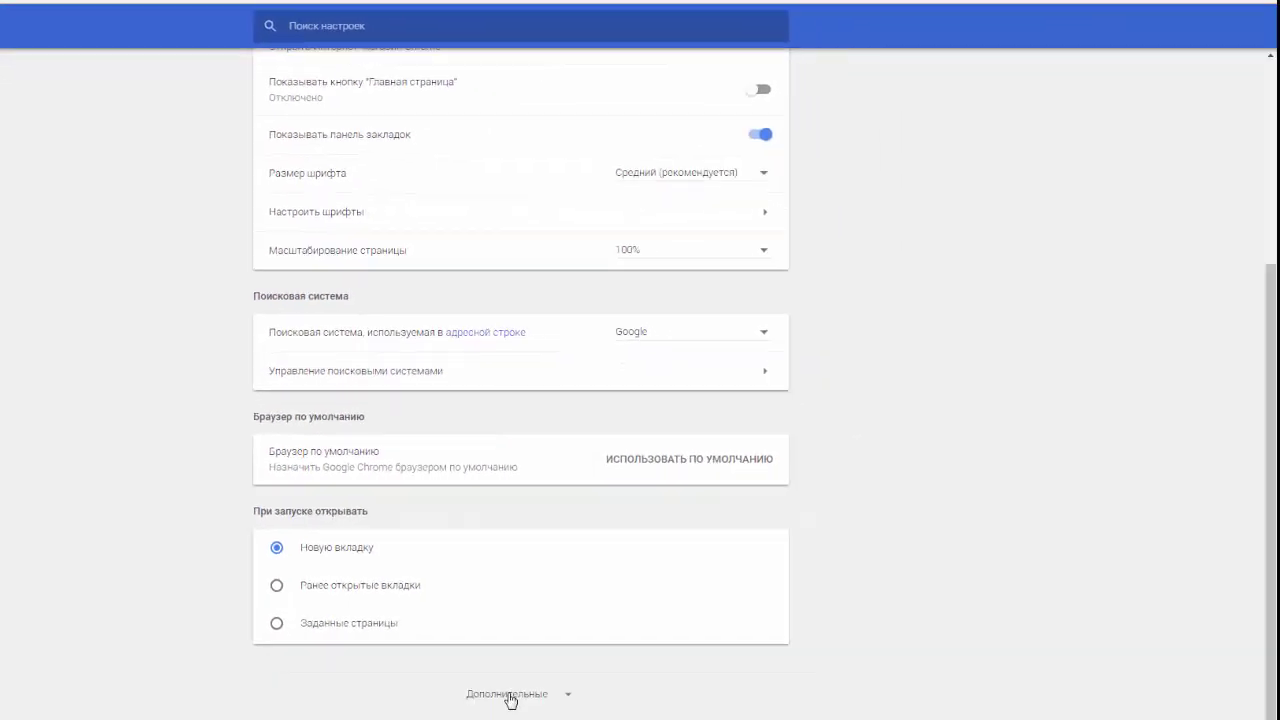
pyautogui.click(495, 677)
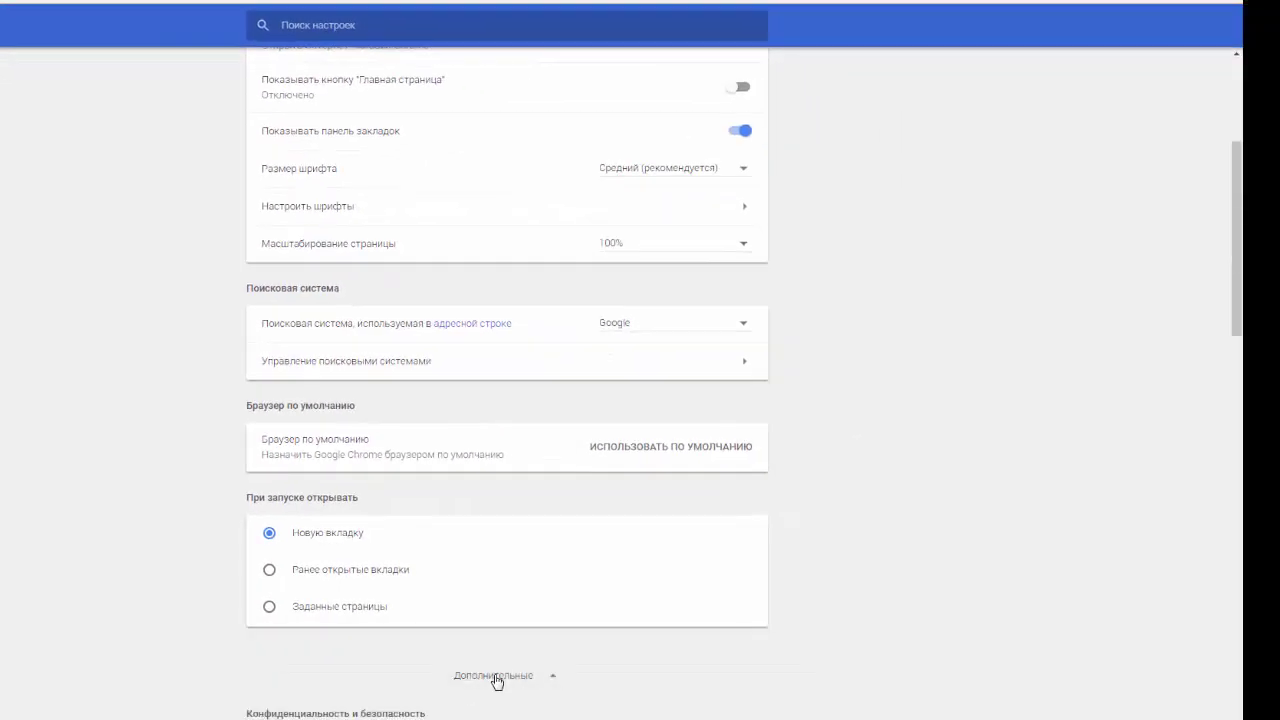
pyautogui.scroll(-4, 954, 437)
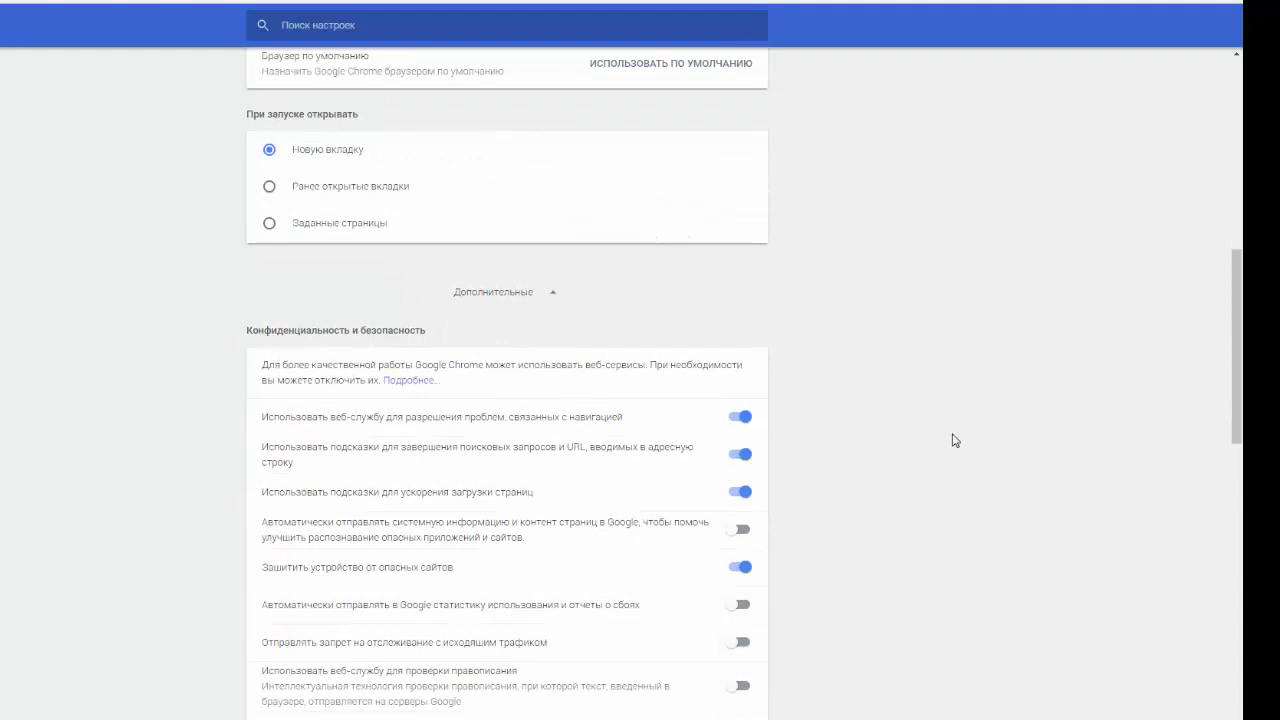
pyautogui.scroll(-5, 954, 440)
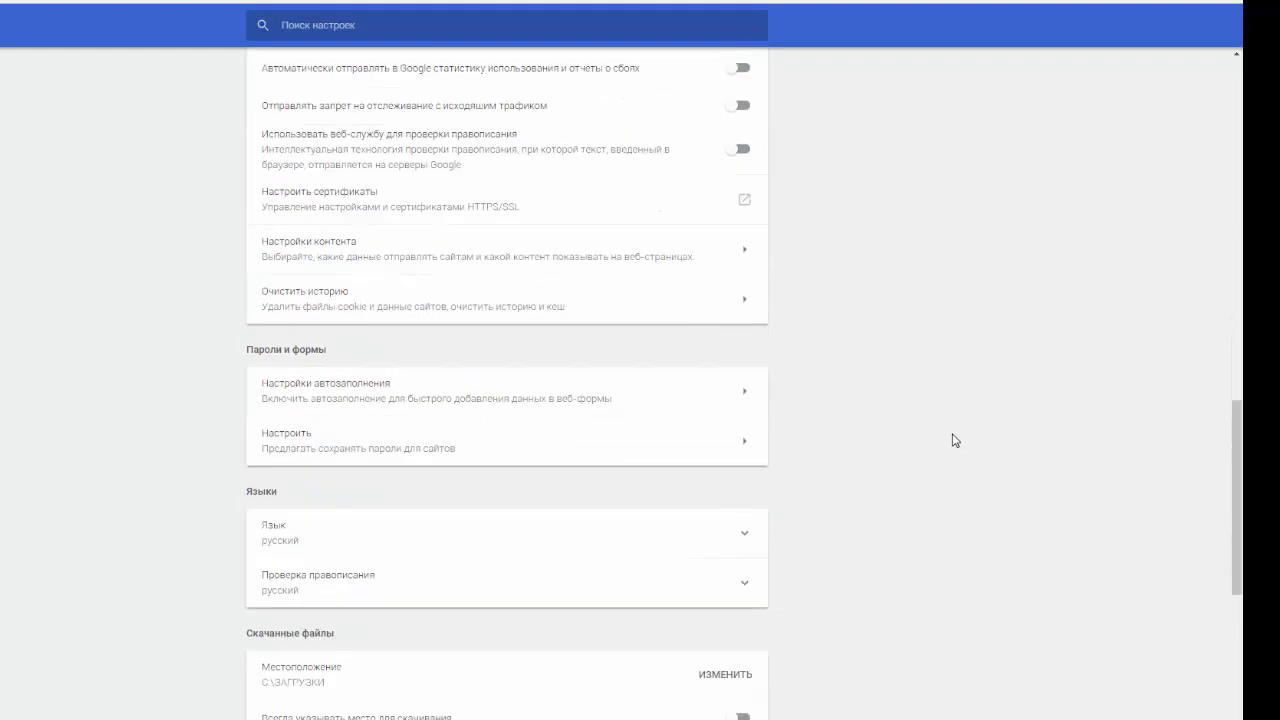
pyautogui.scroll(-2, 954, 440)
pyautogui.scroll(-2, 954, 440)
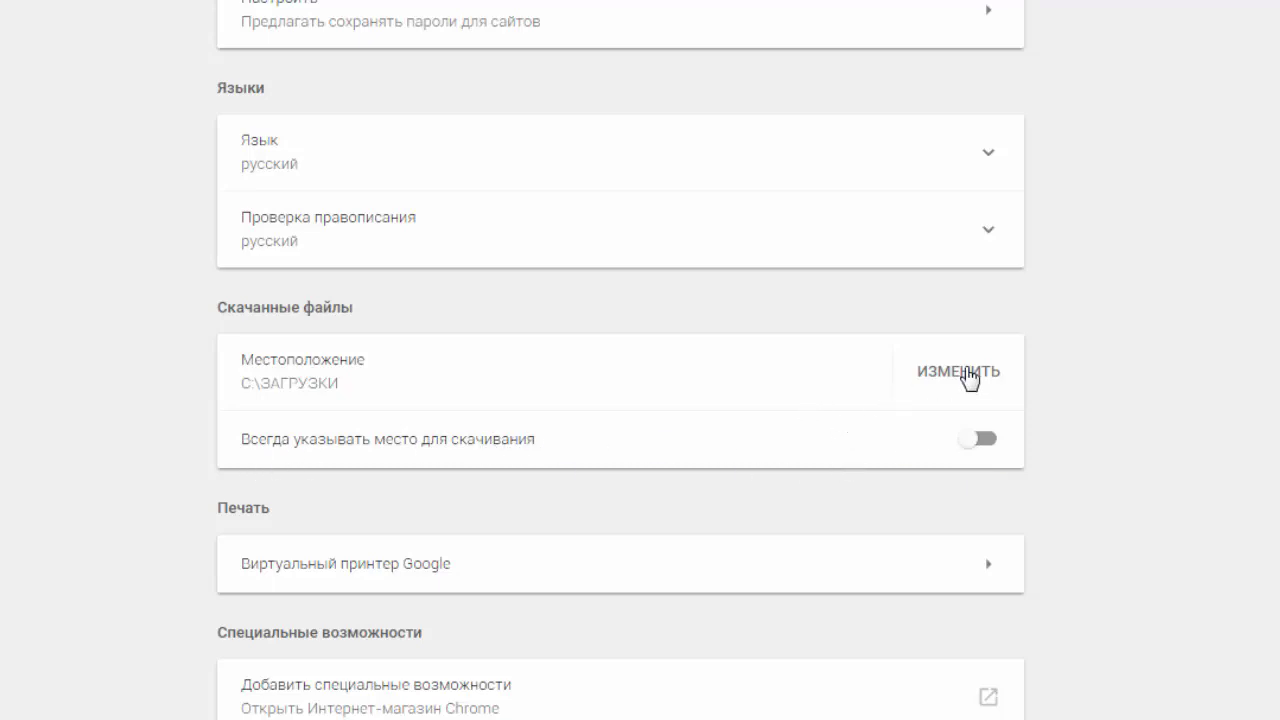
pyautogui.click(968, 375)
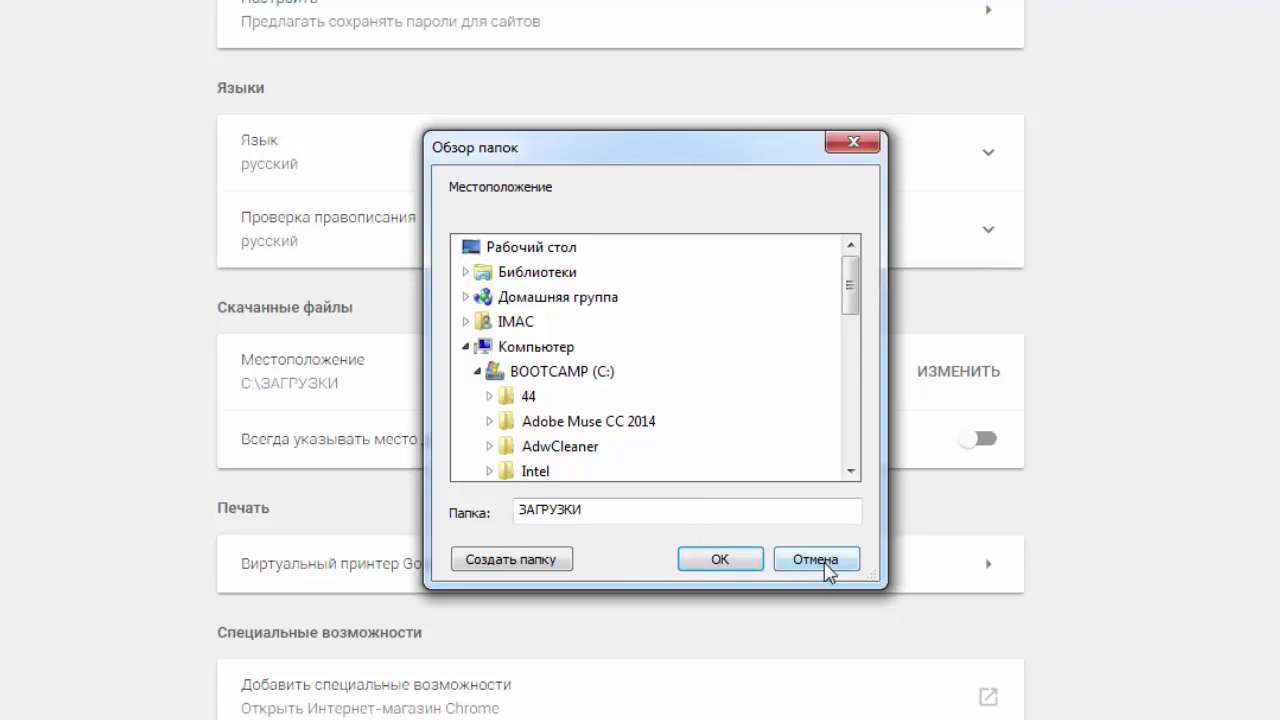
pyautogui.click(818, 562)
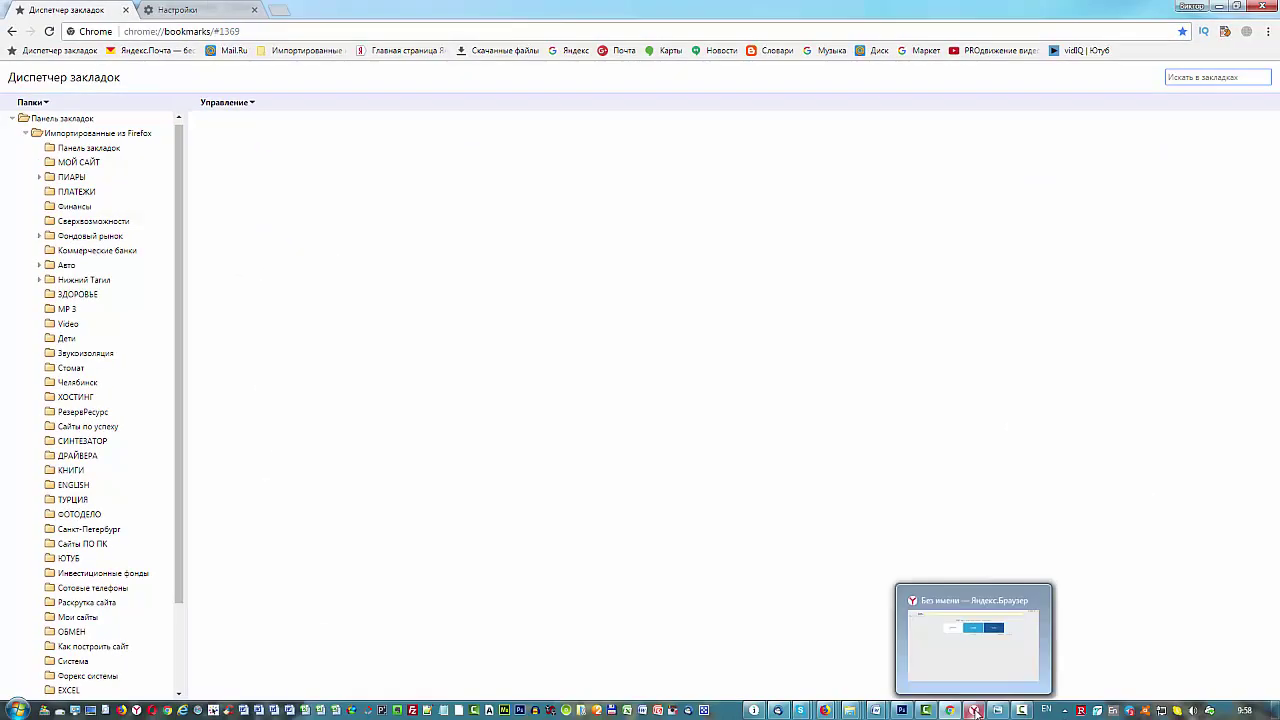
# Switch to the open Yandex Browser window.
pyautogui.click(975, 711)
pyautogui.click(975, 711)
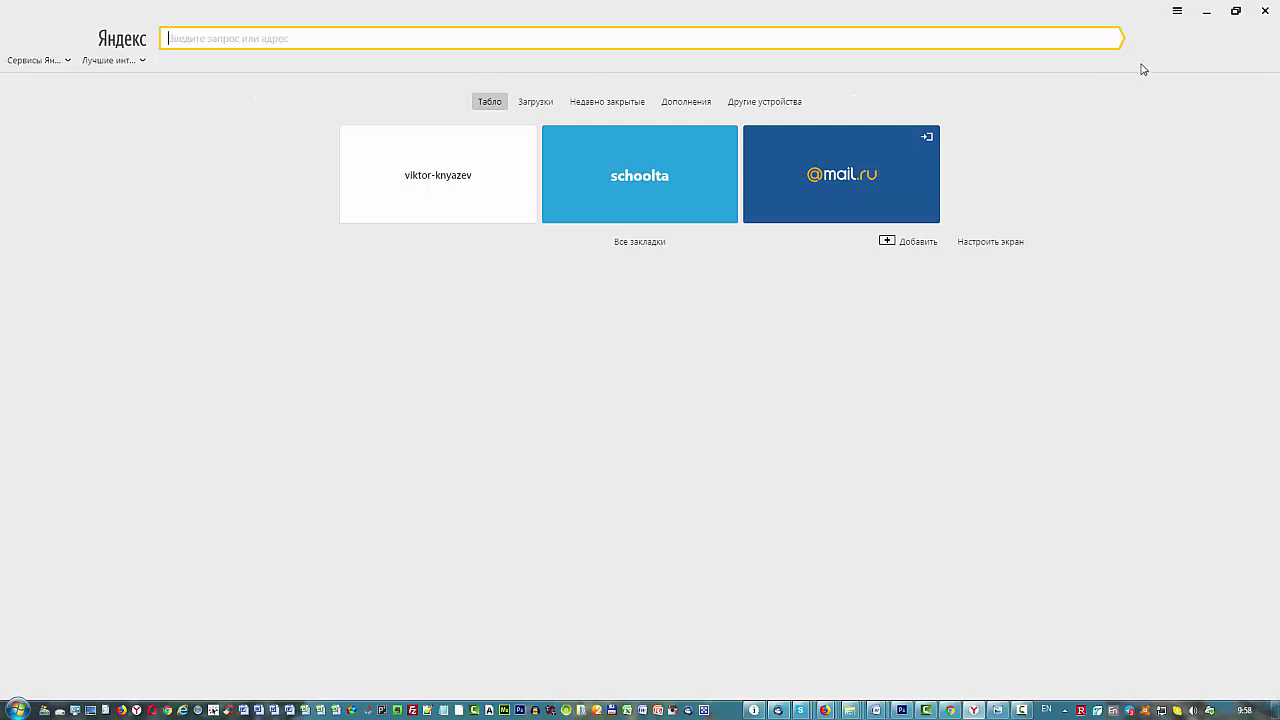
# View Yandex Browser's bookmark options and open its settings page.
pyautogui.click(1177, 14)
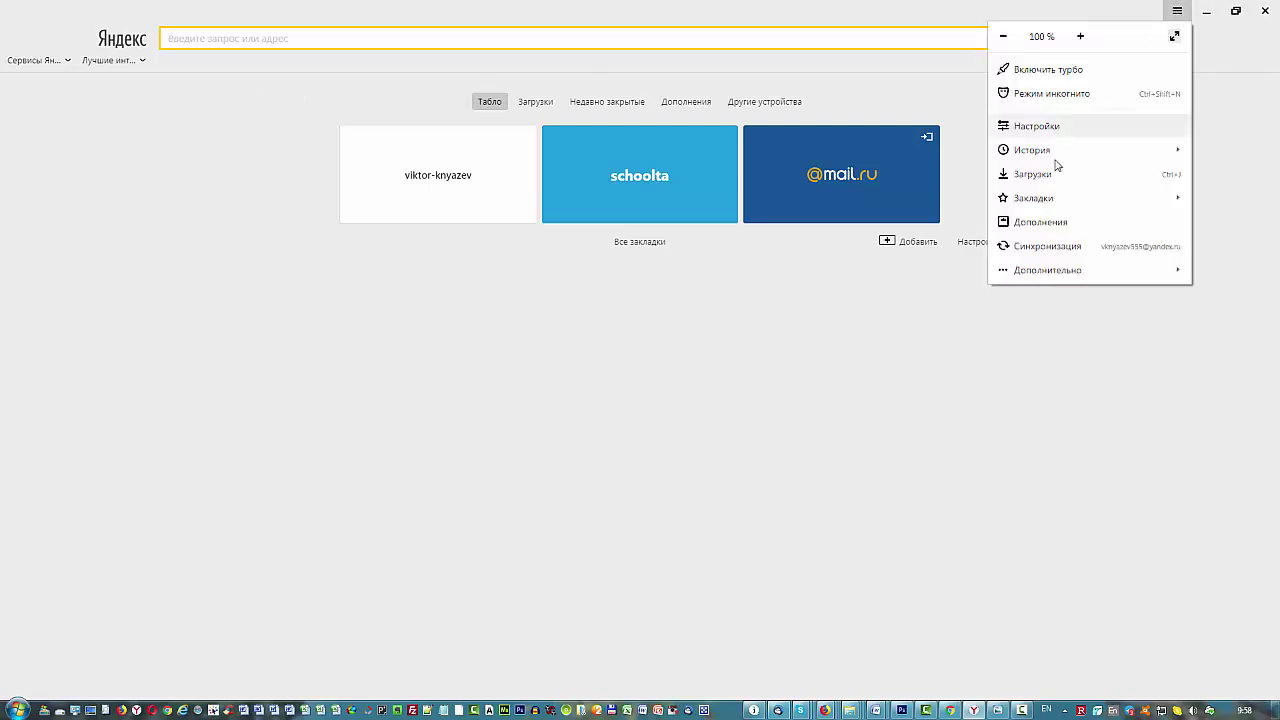
pyautogui.moveTo(1056, 203)
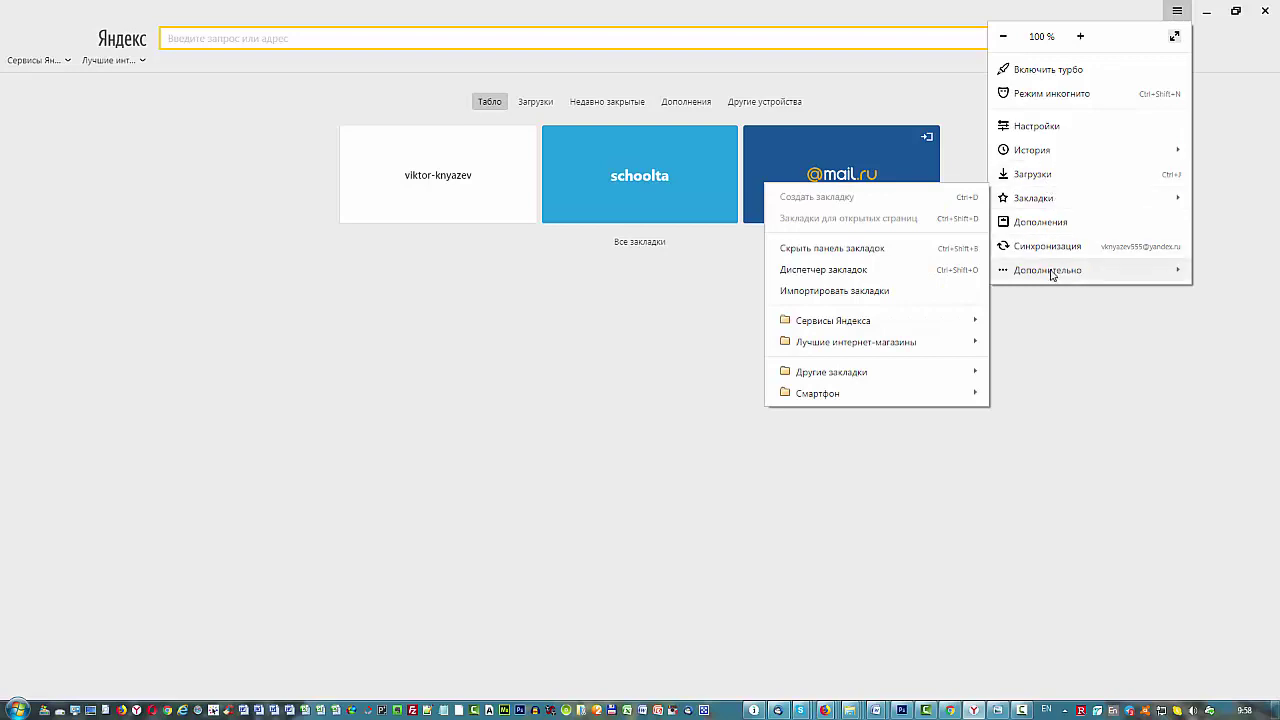
pyautogui.click(1037, 126)
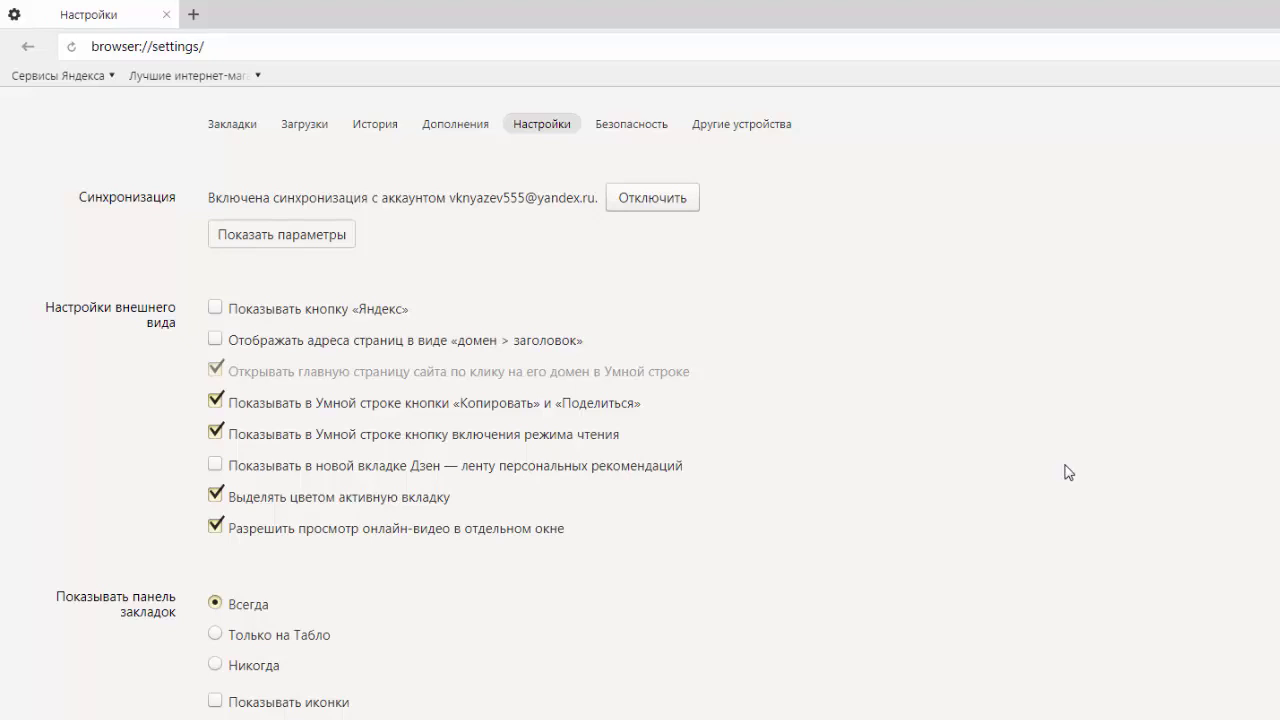
# Review the settings down to the downloaded files section and open the save folder chooser, cancelling without a change.
pyautogui.scroll(-2, 1068, 472)
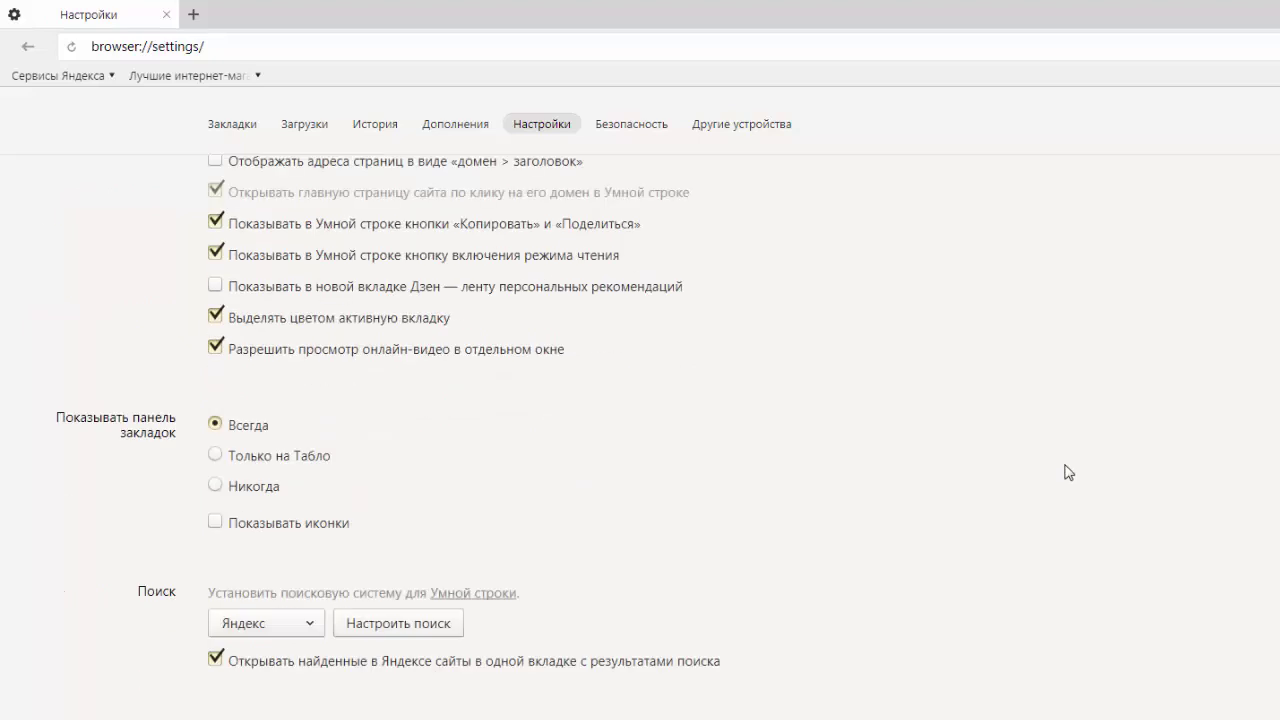
pyautogui.scroll(-4, 1068, 472)
pyautogui.scroll(-5, 1070, 473)
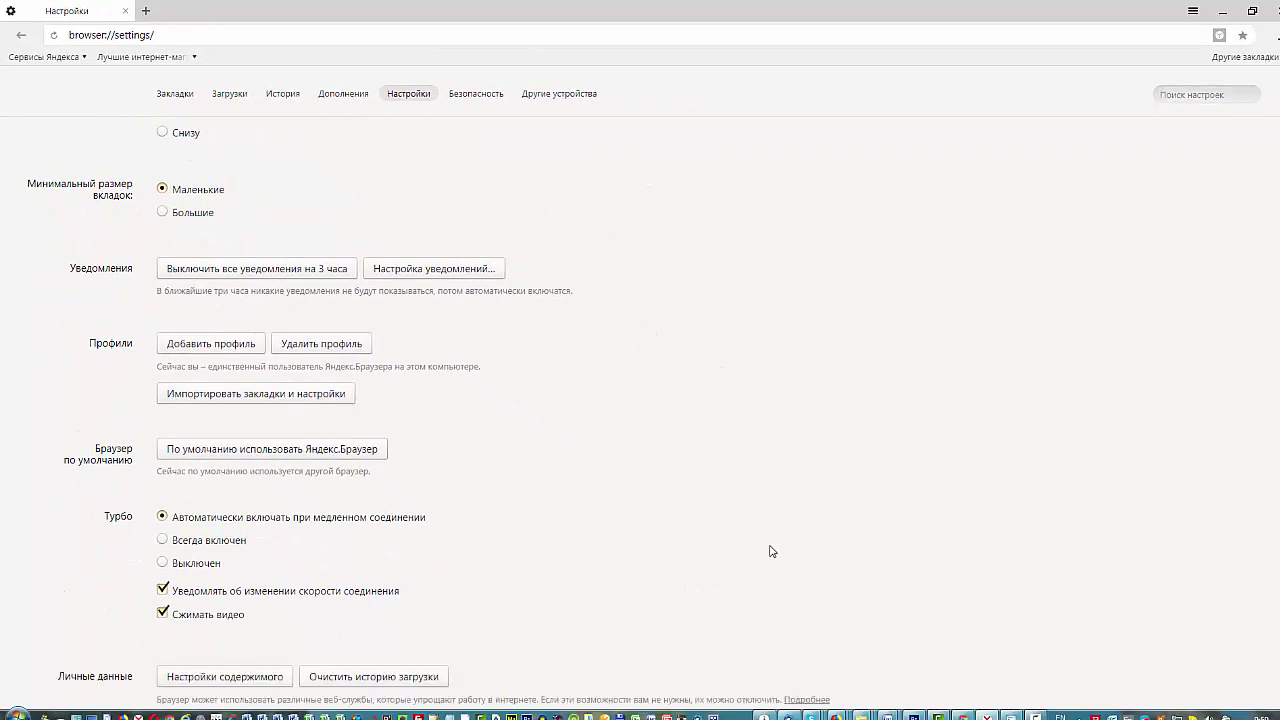
pyautogui.scroll(-3, 775, 510)
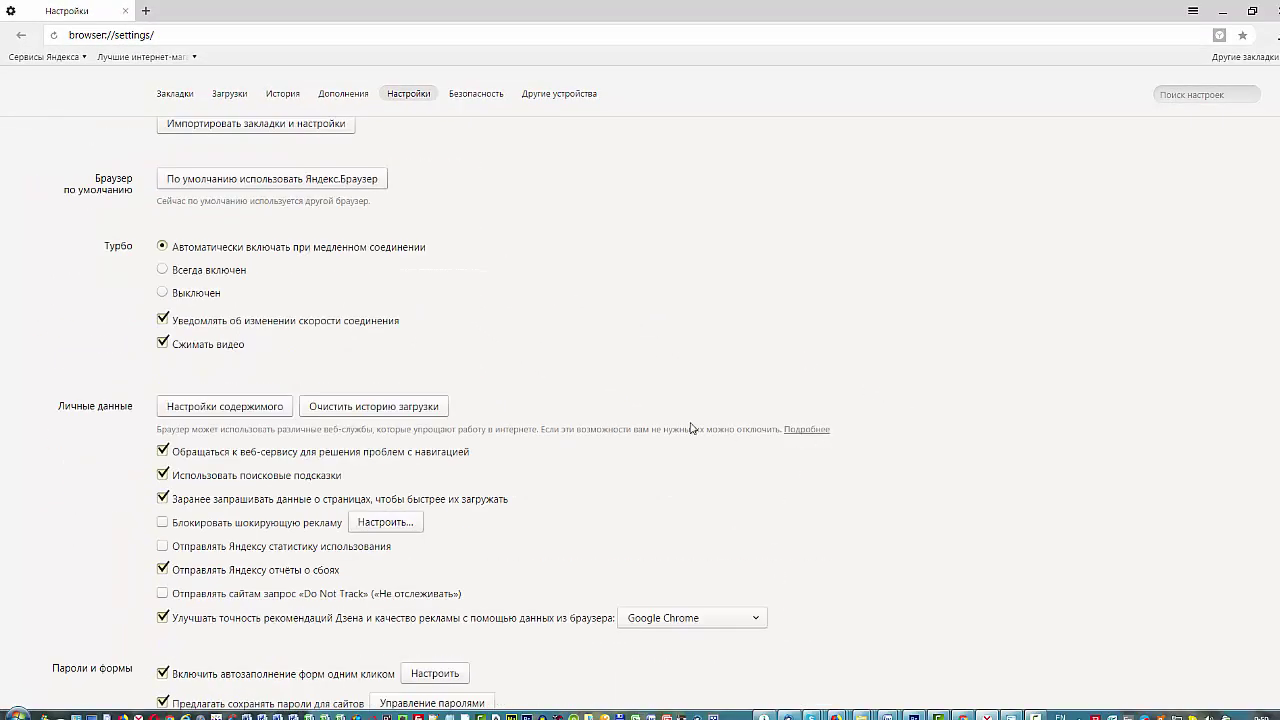
pyautogui.scroll(-3, 978, 385)
pyautogui.scroll(-3, 996, 388)
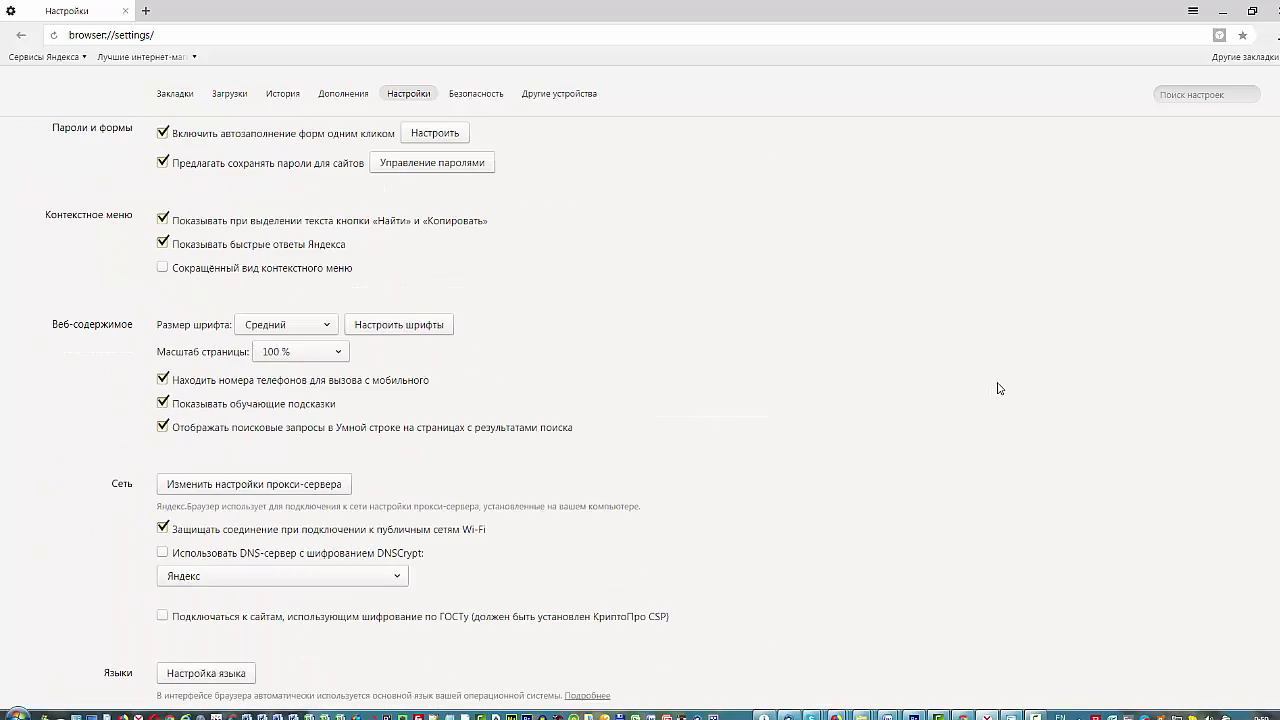
pyautogui.scroll(-2, 1003, 384)
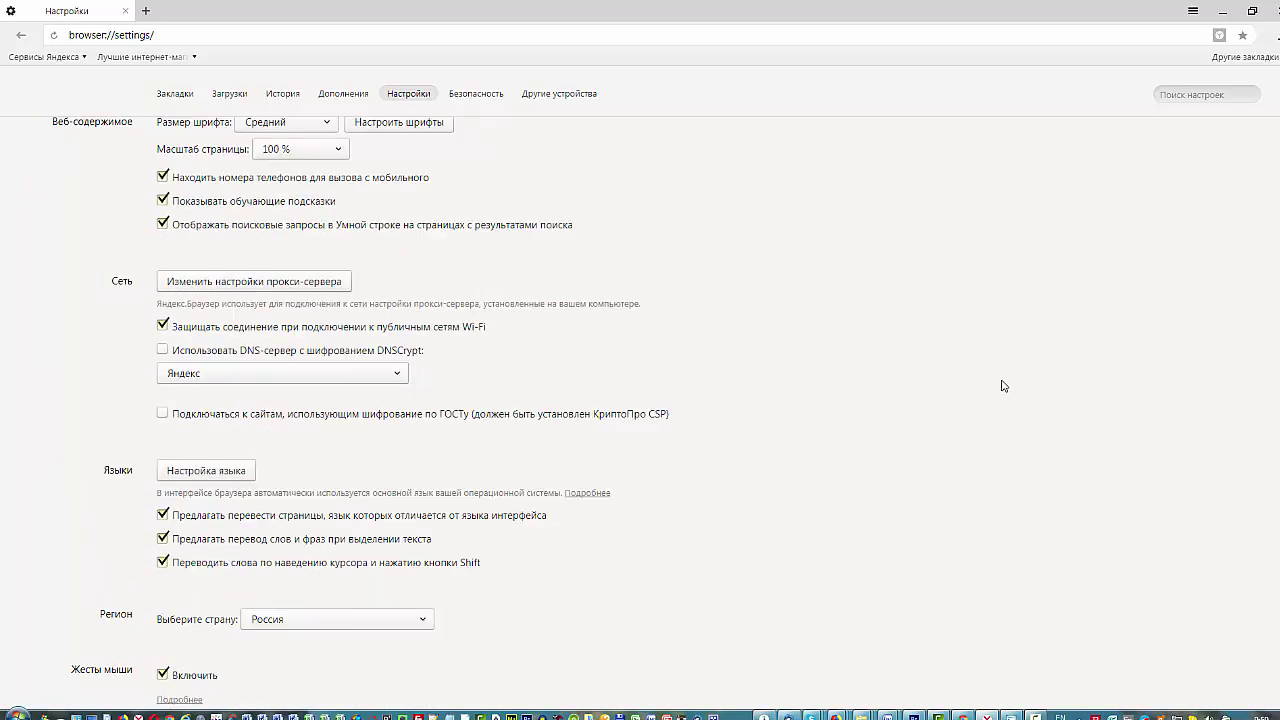
pyautogui.scroll(-3, 1003, 385)
pyautogui.scroll(-2, 1000, 384)
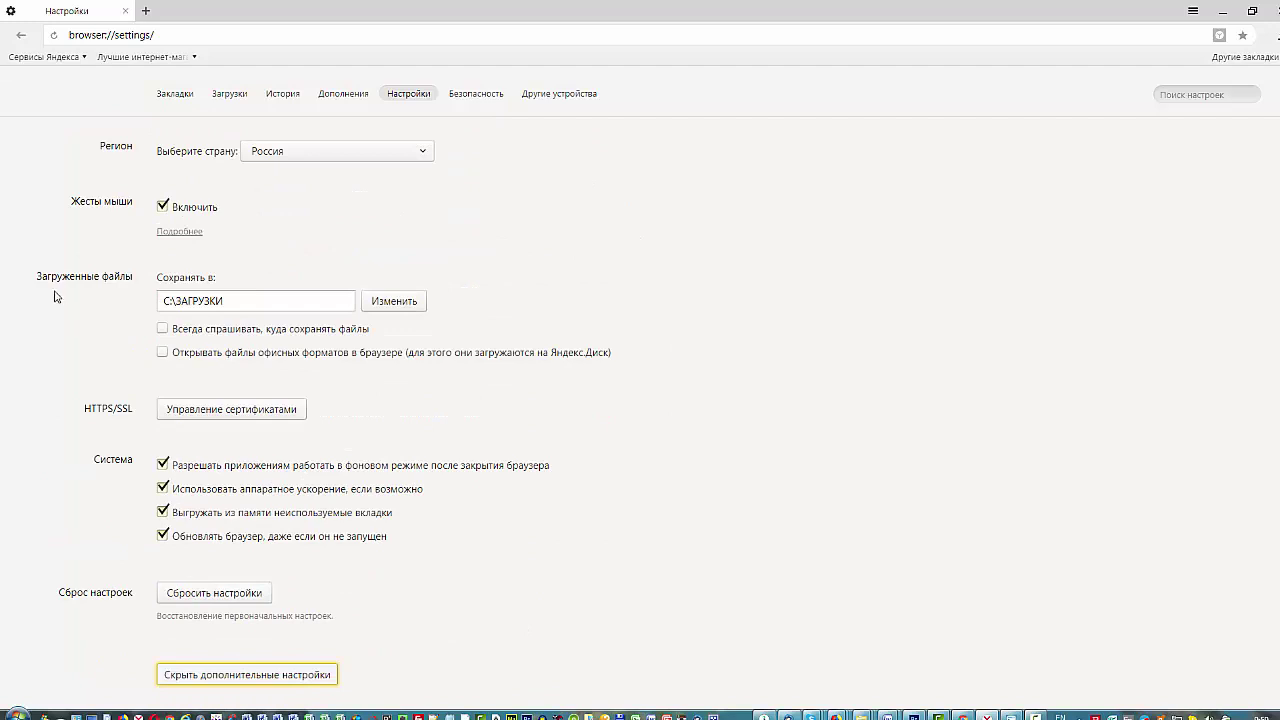
pyautogui.click(413, 303)
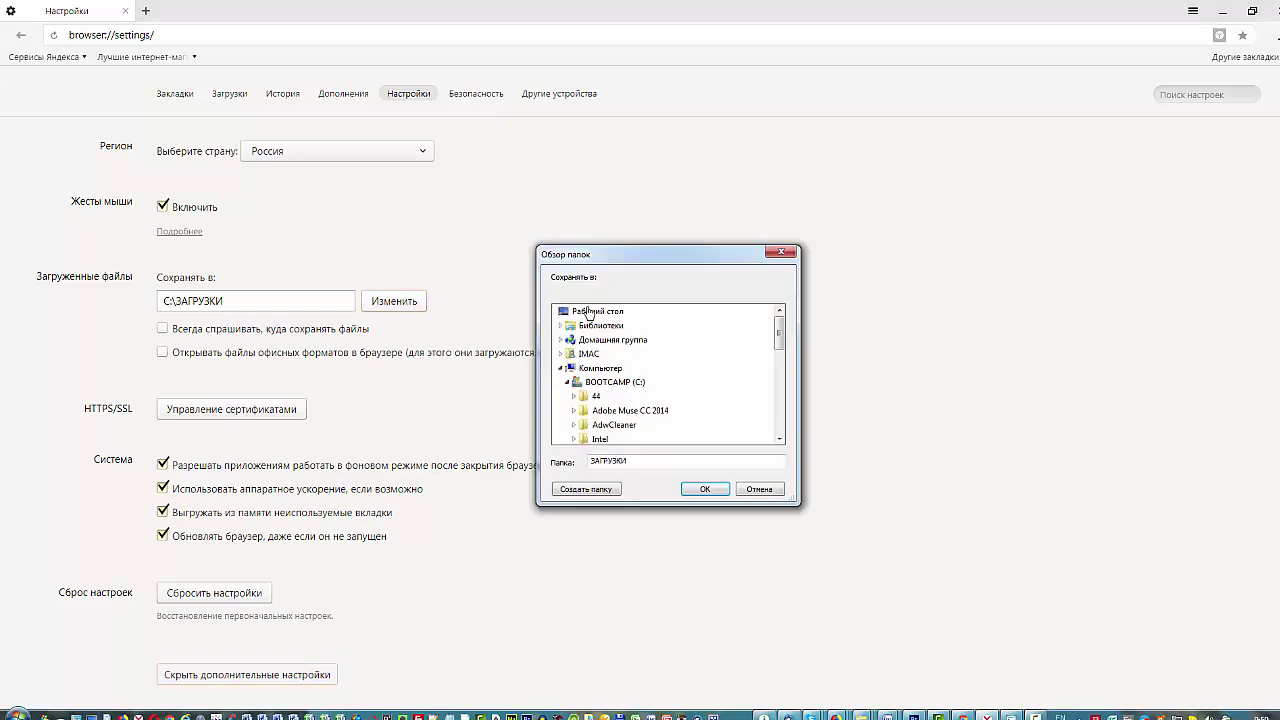
pyautogui.click(762, 490)
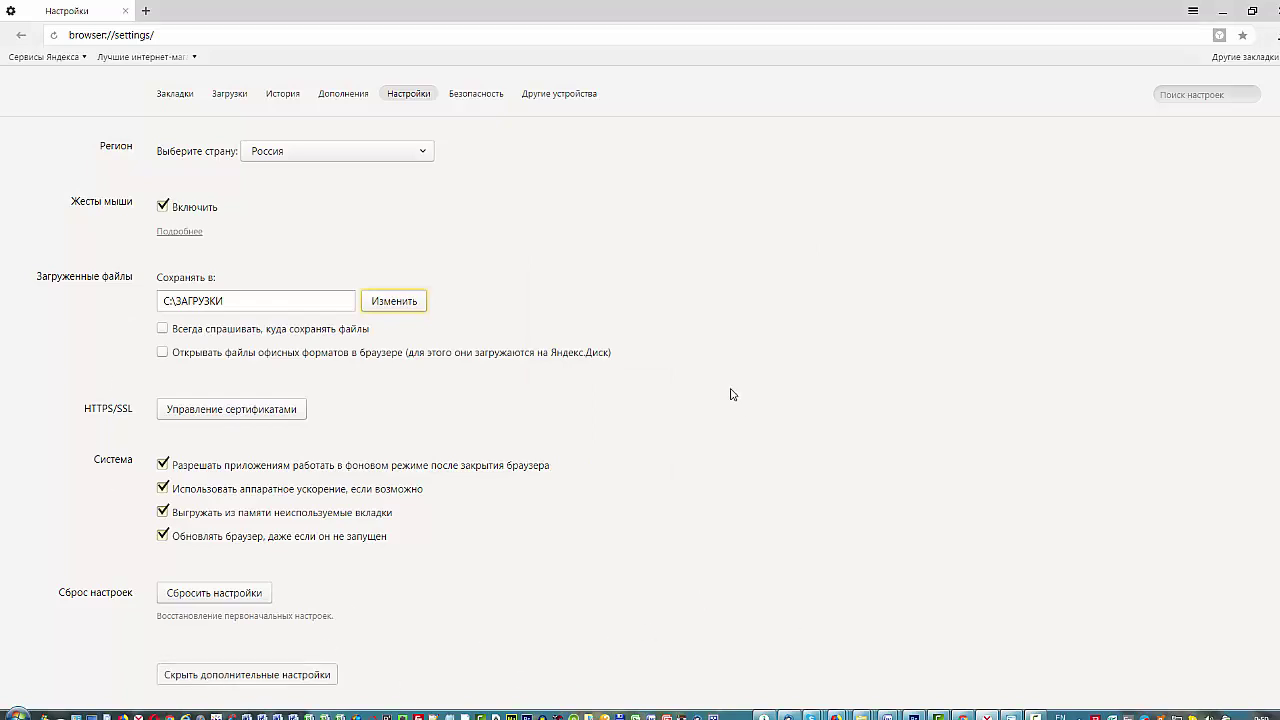
# Review the entries of Yandex Browser's main menu, including the additional options, and close it.
pyautogui.click(1193, 14)
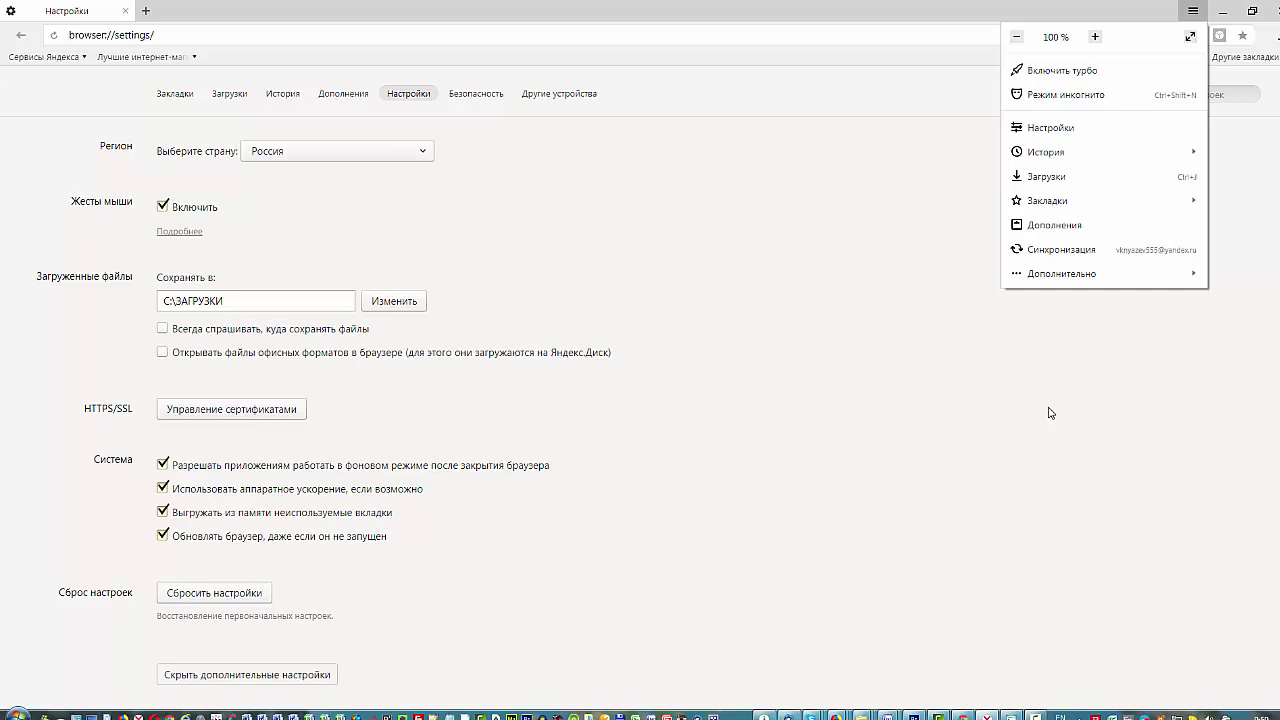
pyautogui.moveTo(1068, 277)
pyautogui.click(1193, 12)
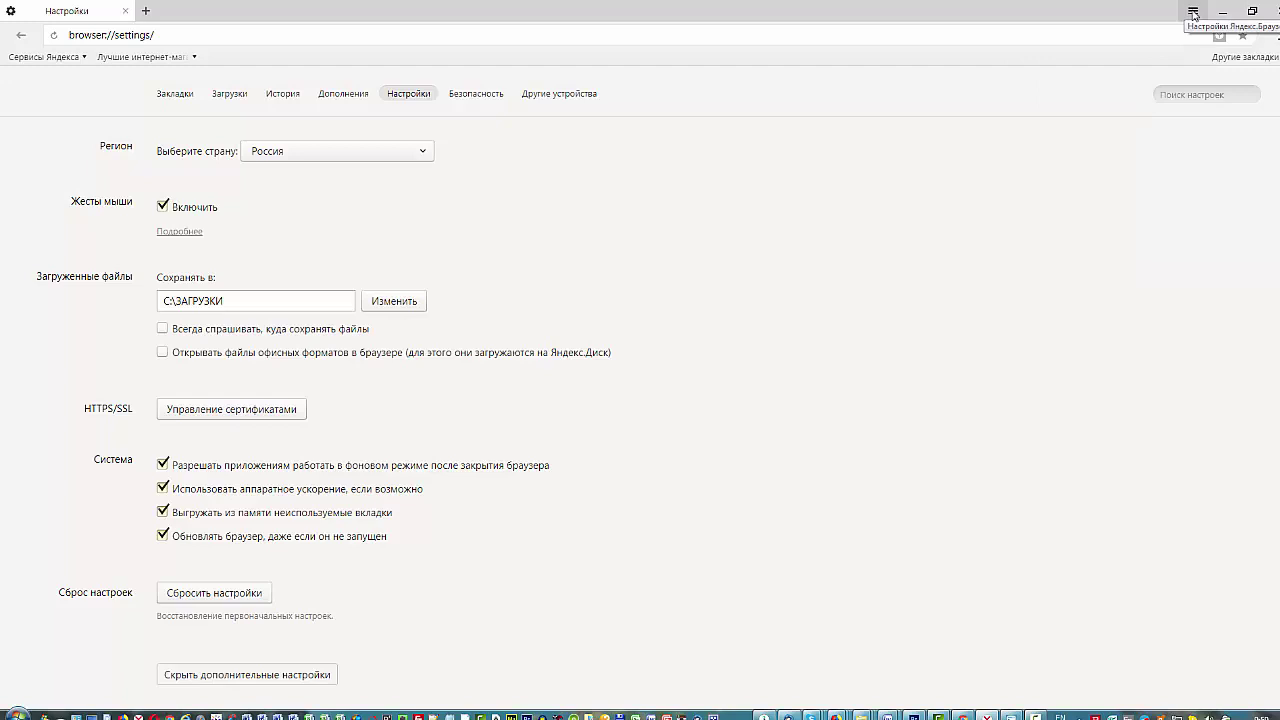